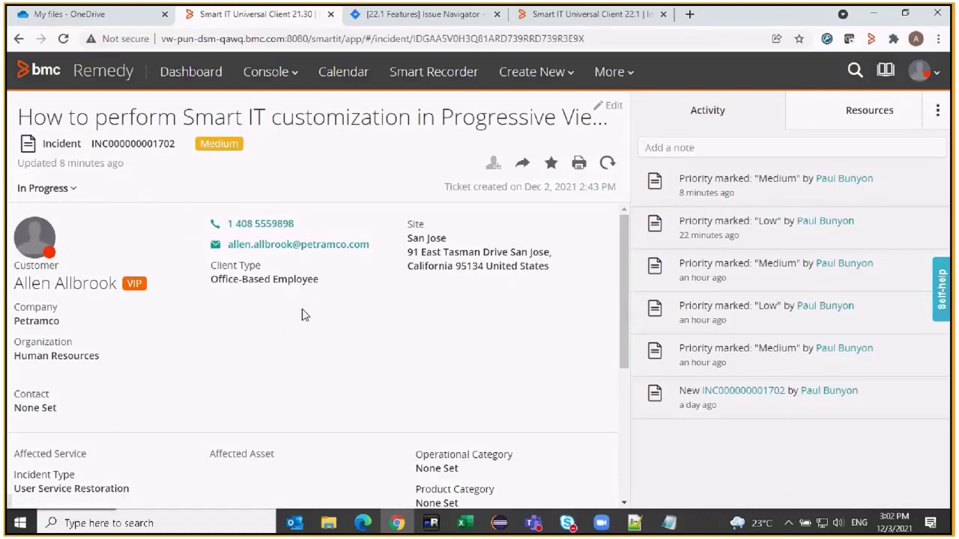
# - Review the Client Type field on the incident and its hide condition in the Incident View's Customer Contact screen configuration, without making changes
pyautogui.moveTo(209, 264); pyautogui.dragTo(335, 293)
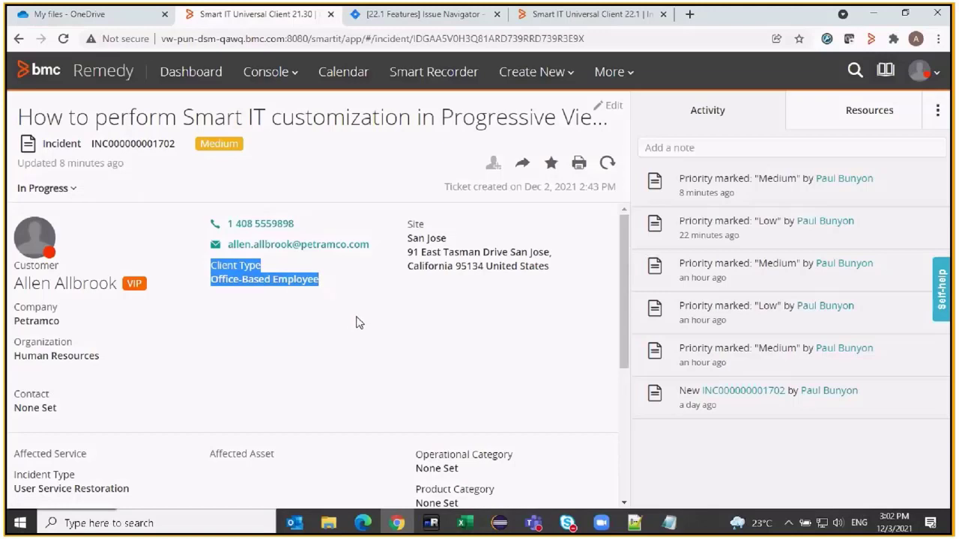
pyautogui.click(356, 321)
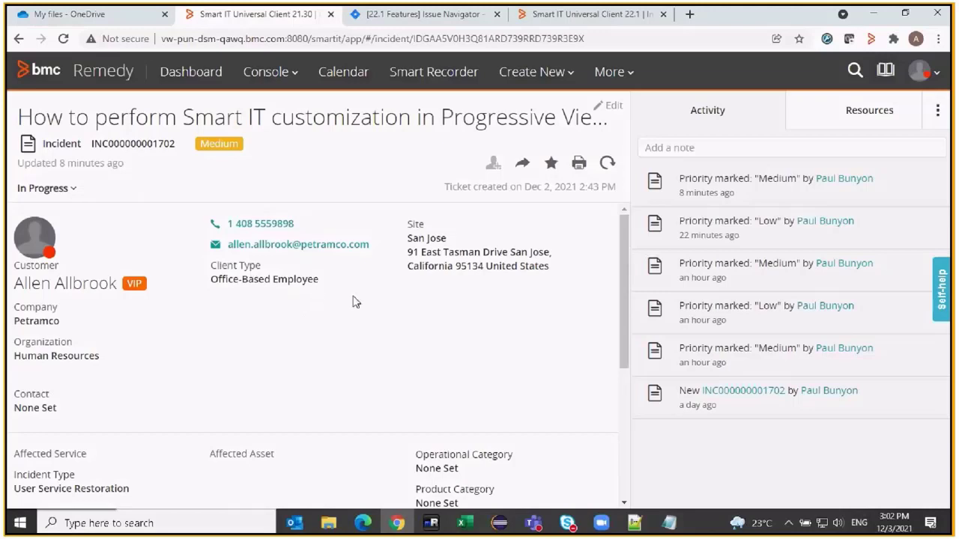
pyautogui.click(613, 71)
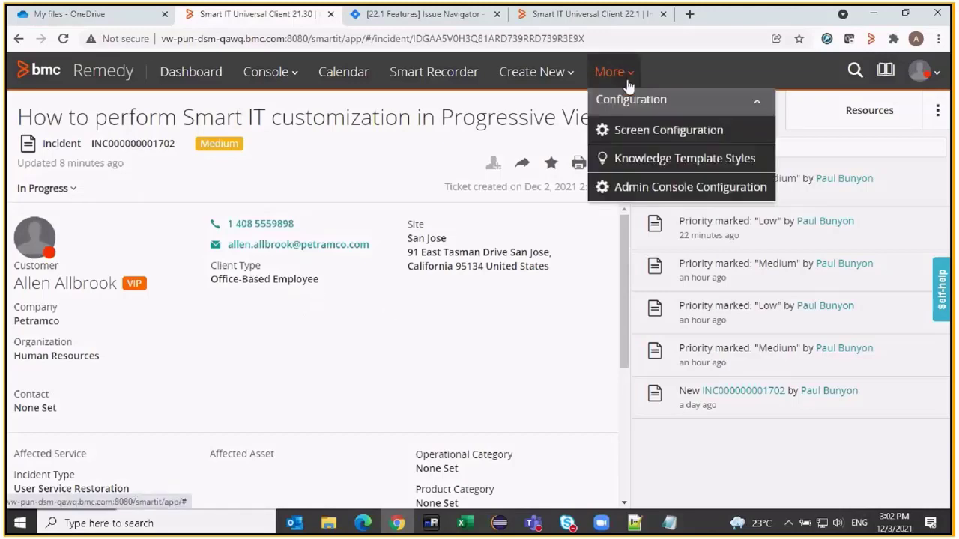
pyautogui.click(667, 133)
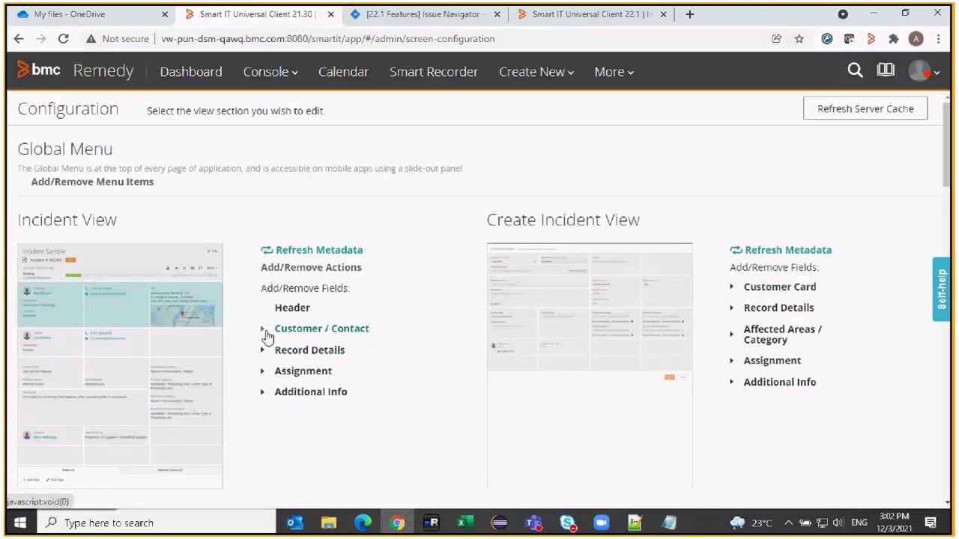
pyautogui.click(267, 332)
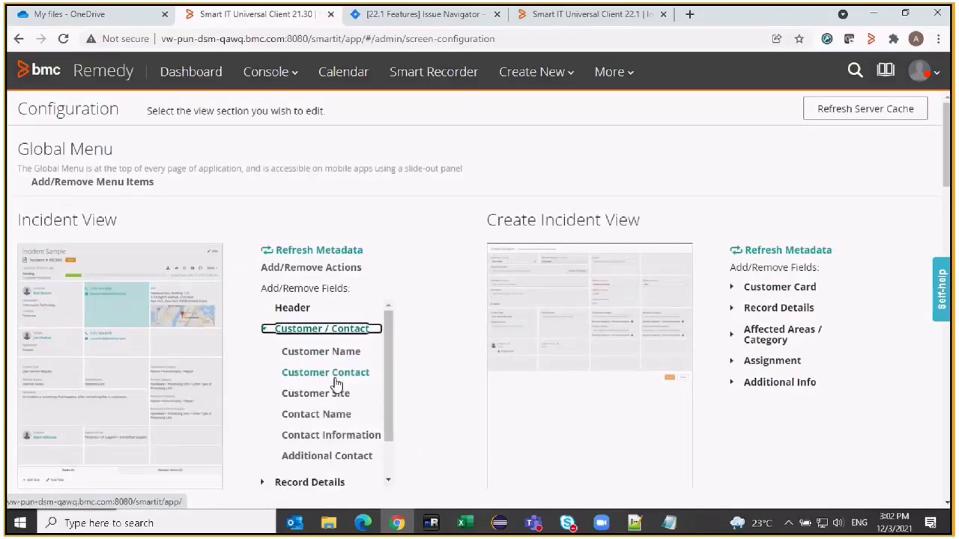
pyautogui.click(354, 379)
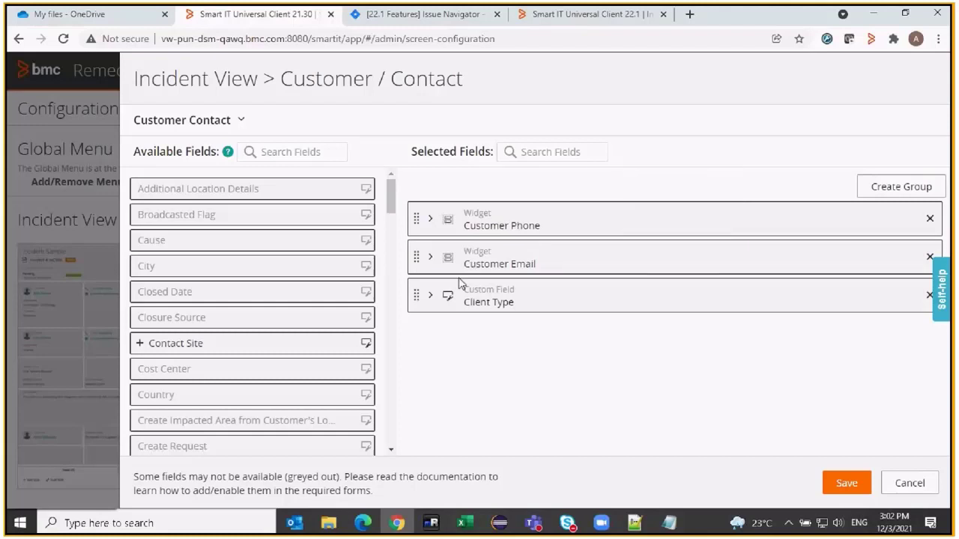
pyautogui.click(430, 297)
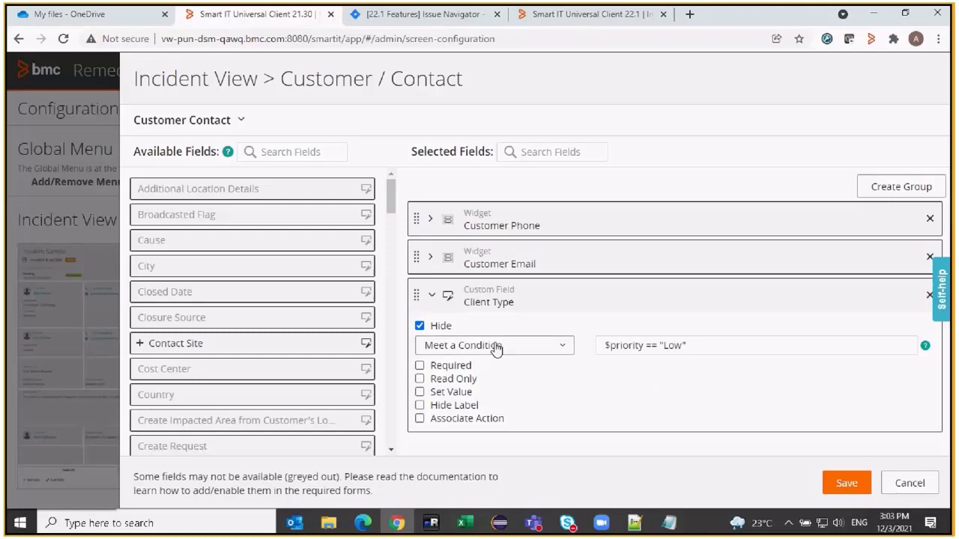
pyautogui.click(906, 485)
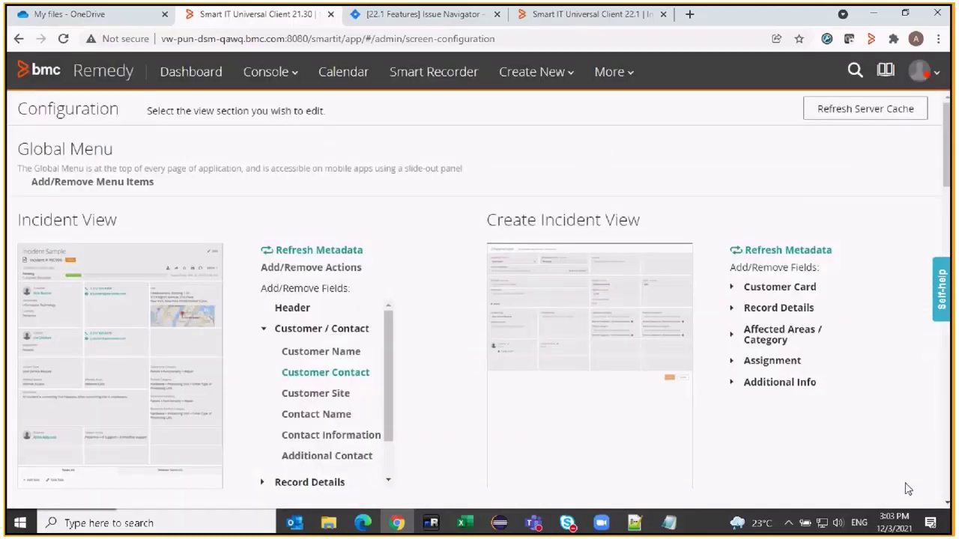
# - Return to the Smart IT customization incident and examine its priority
pyautogui.click(18, 38)
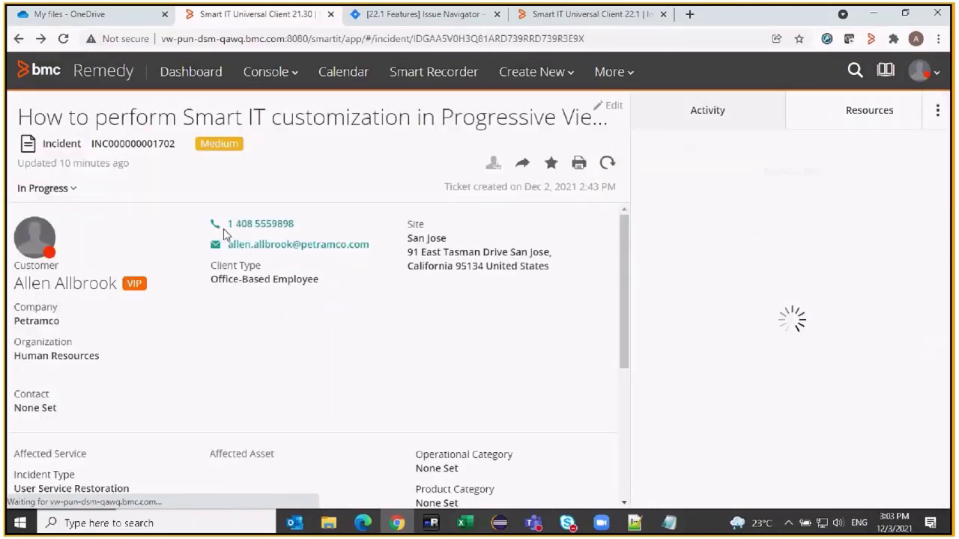
pyautogui.moveTo(242, 145); pyautogui.dragTo(193, 149)
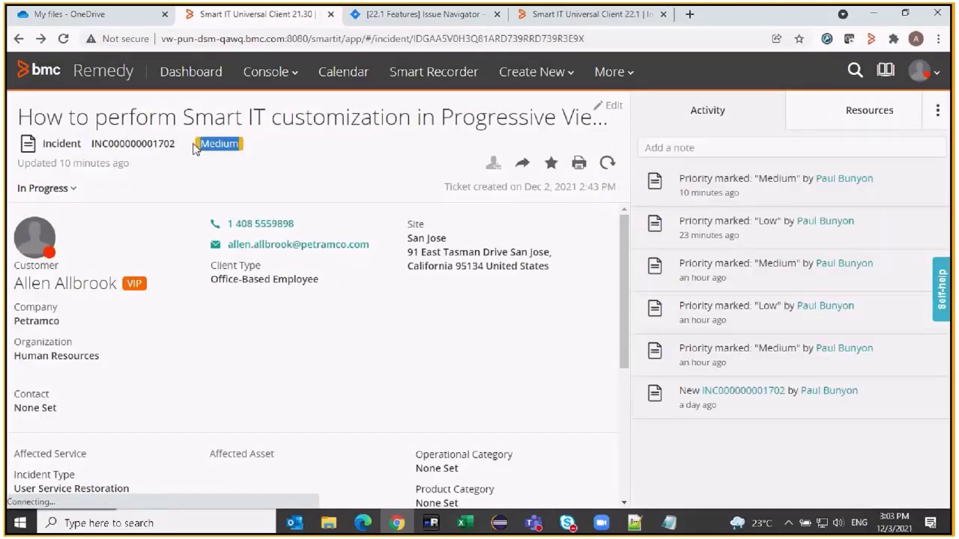
pyautogui.click(252, 150)
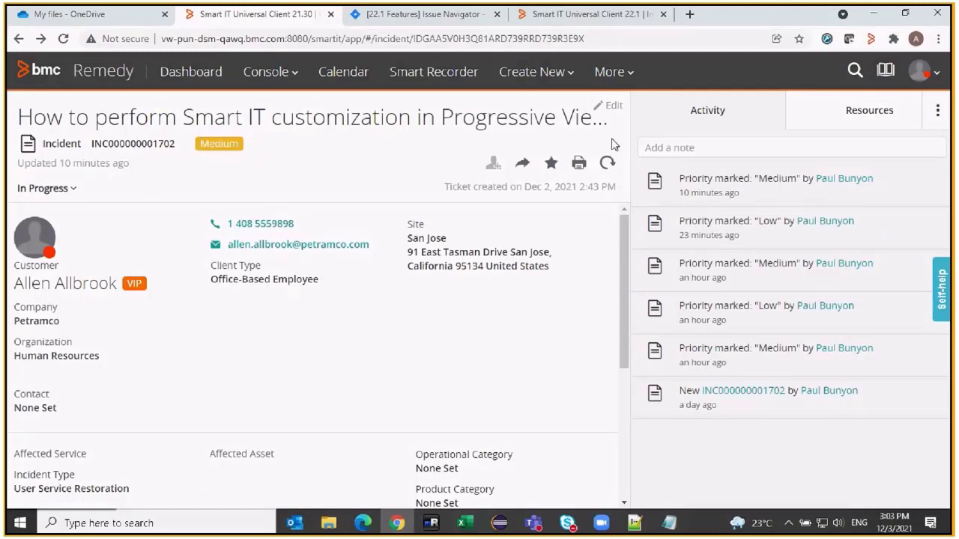
# - Set the incident's urgency to 4-Low and save the ticket
pyautogui.click(611, 107)
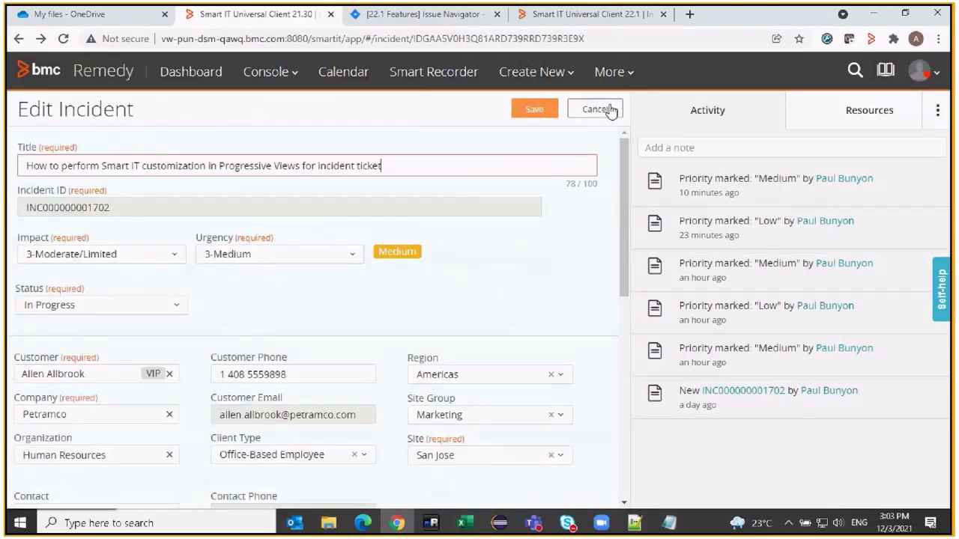
pyautogui.click(286, 257)
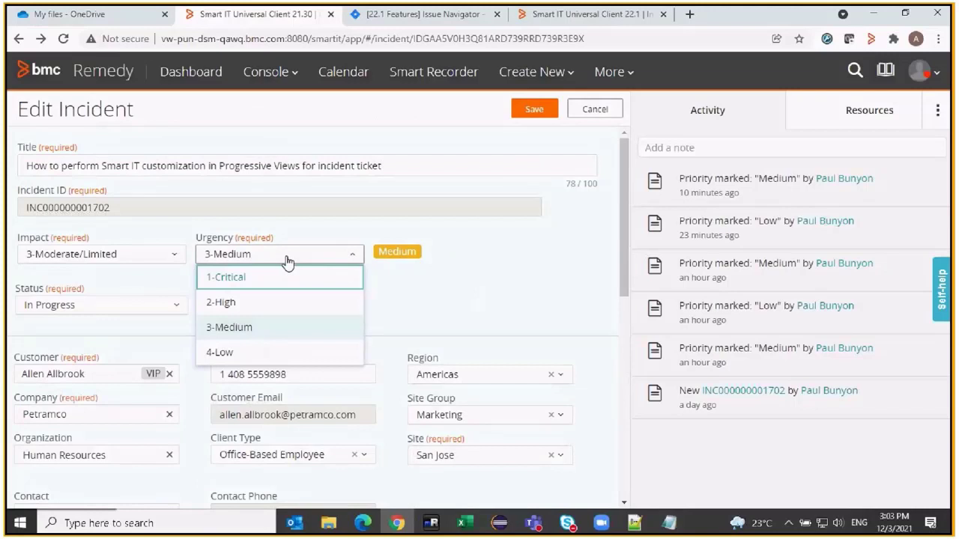
pyautogui.click(244, 354)
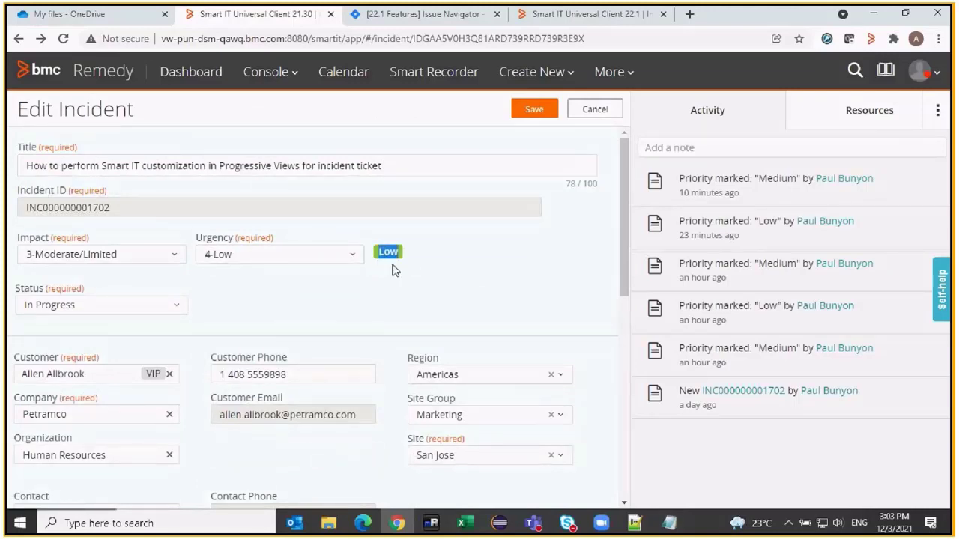
pyautogui.click(532, 113)
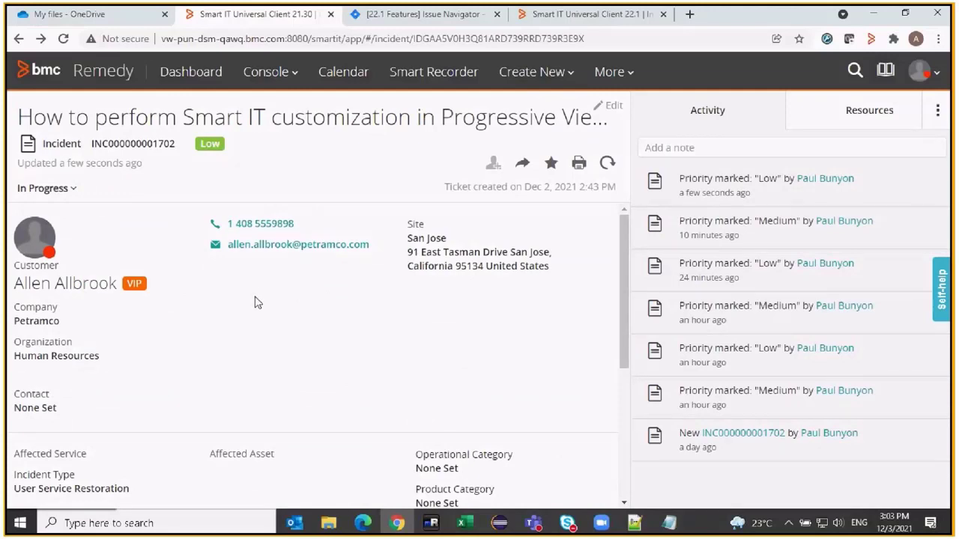
# - Set the incident's urgency to 2-High, save the ticket and check the Client Type field in the customer details
pyautogui.click(614, 109)
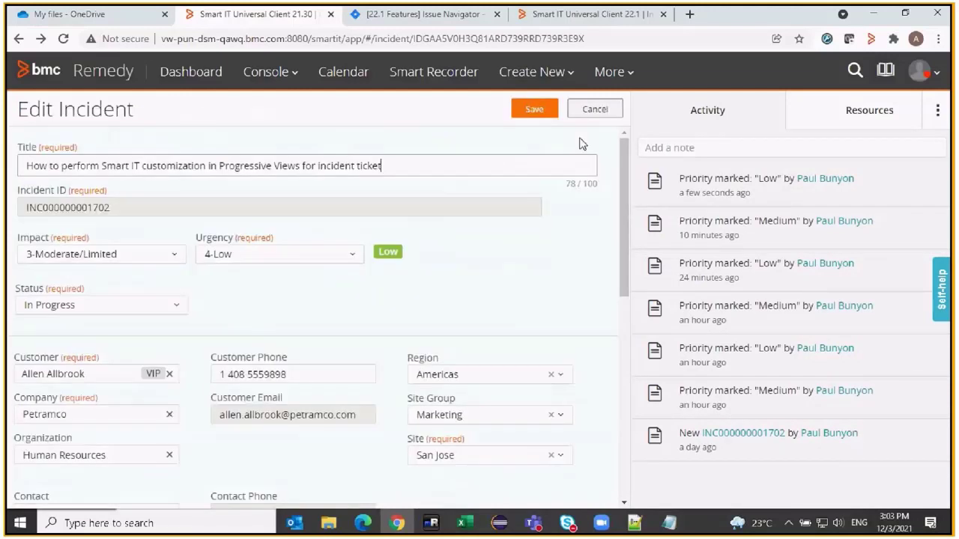
pyautogui.click(255, 258)
pyautogui.click(222, 303)
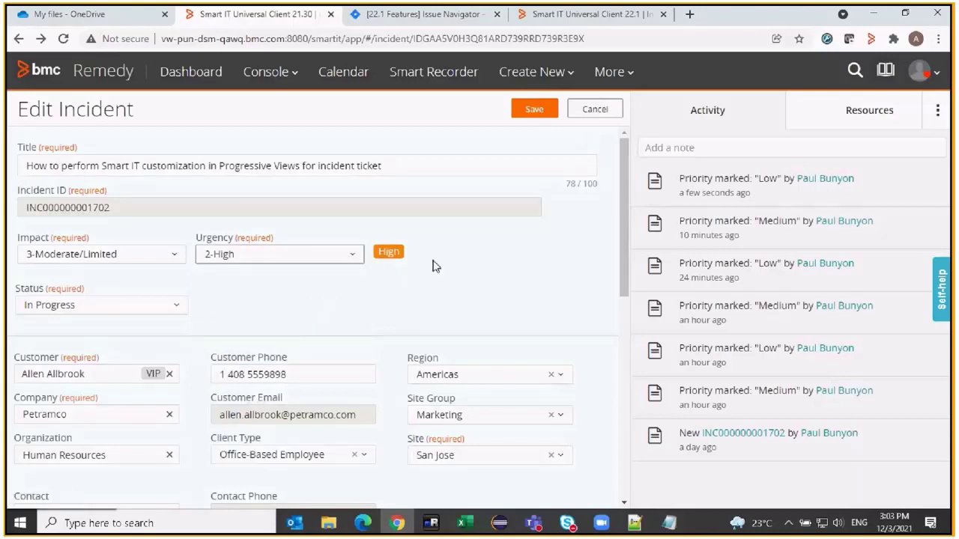
pyautogui.click(534, 110)
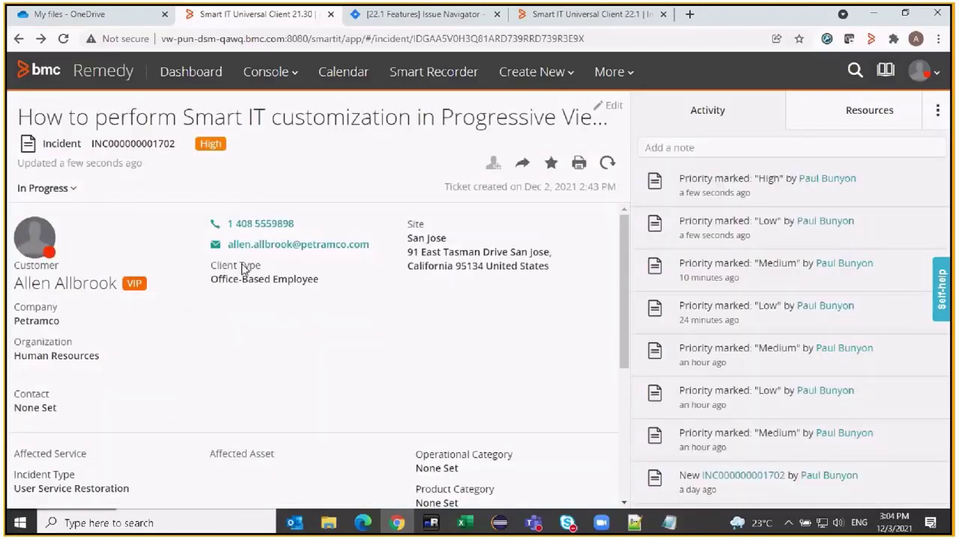
pyautogui.moveTo(318, 285); pyautogui.dragTo(217, 269)
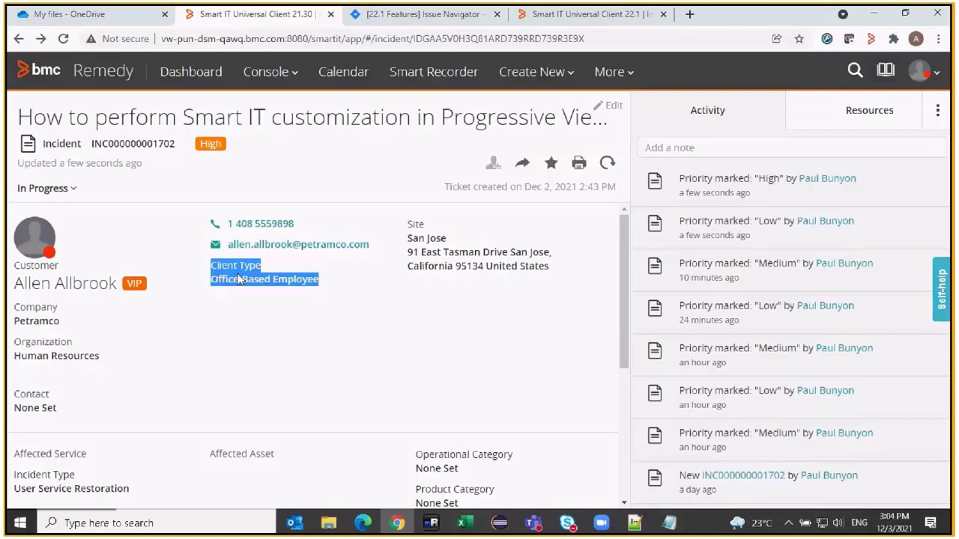
pyautogui.click(347, 313)
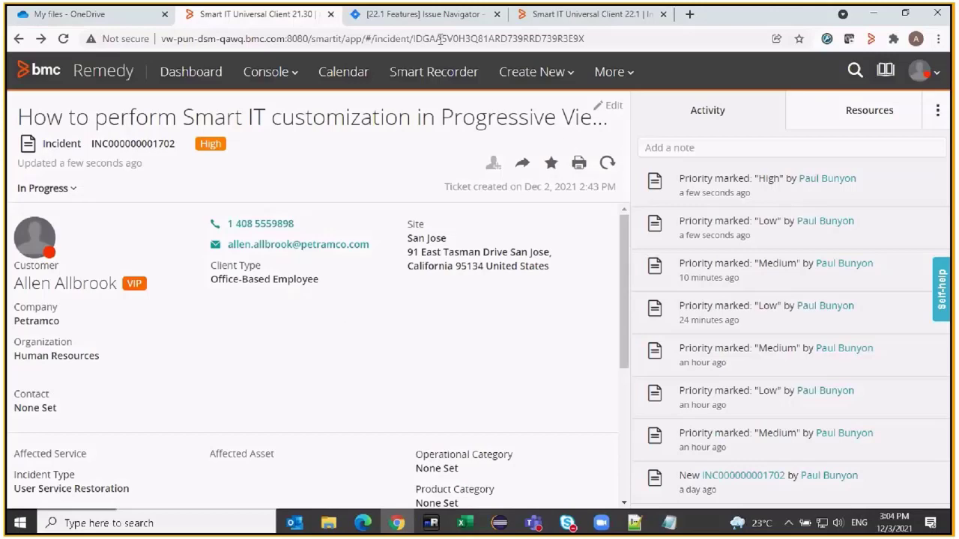
# - Switch to the Smart IT 22.1 client and open the Progressive Views customization incident from the dashboard updates
pyautogui.click(594, 21)
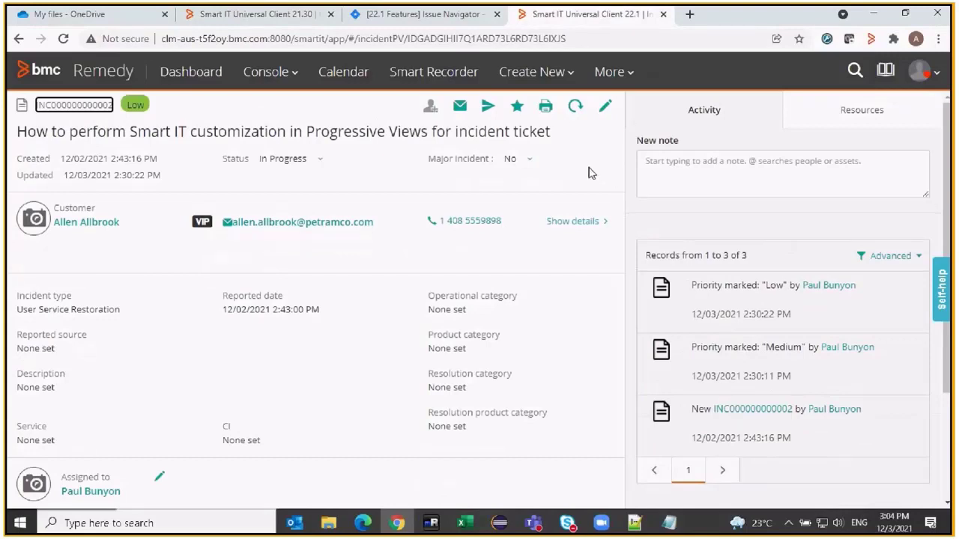
pyautogui.click(193, 73)
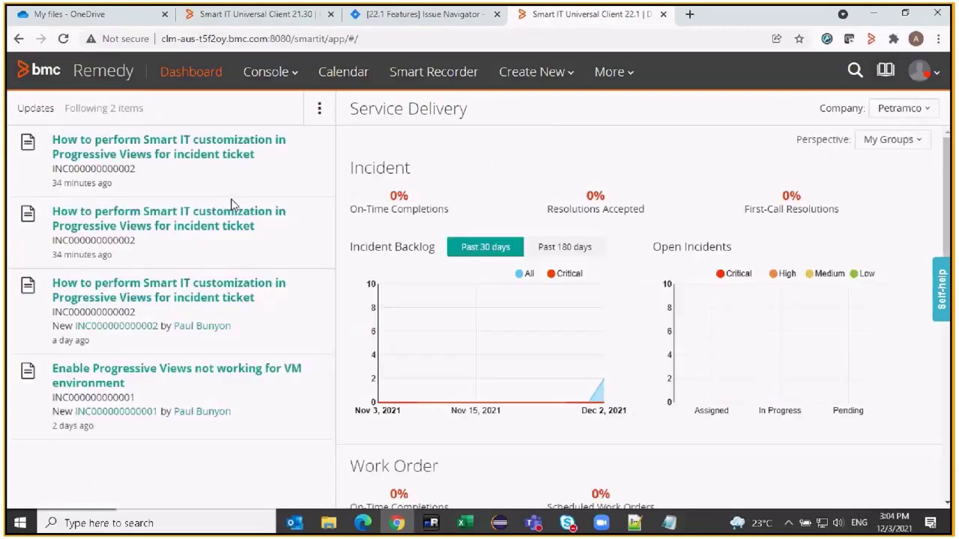
pyautogui.click(180, 160)
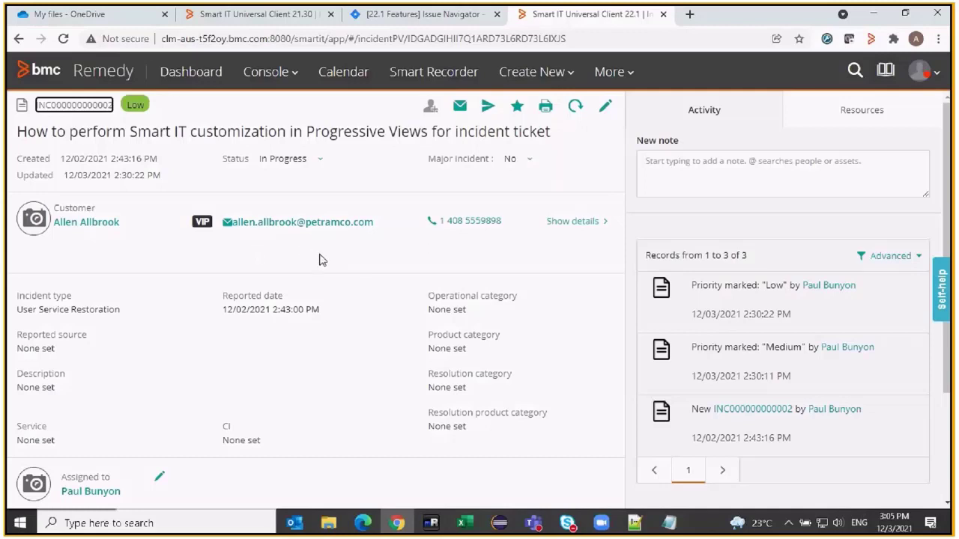
# - Set the urgency of the Progressive Views incident to 2-High and save it
pyautogui.click(605, 107)
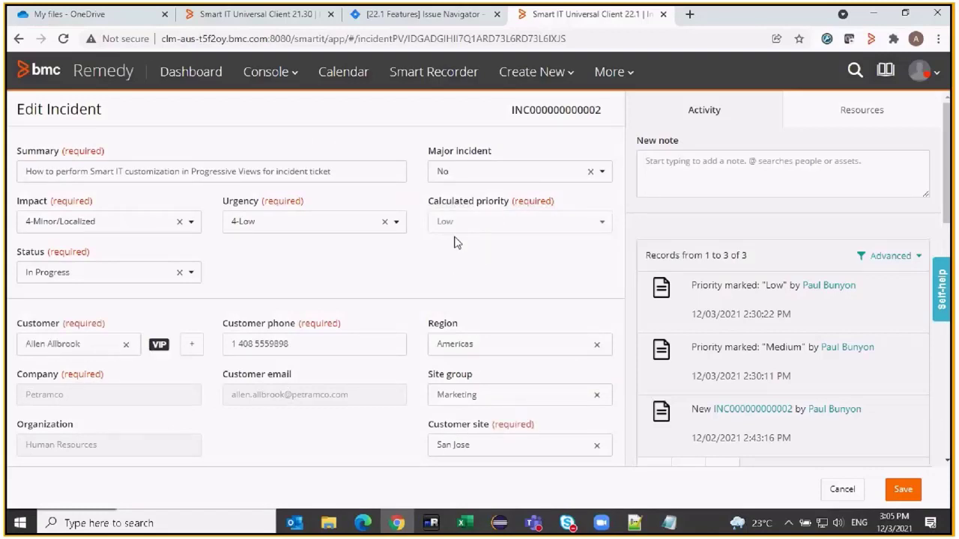
pyautogui.click(318, 235)
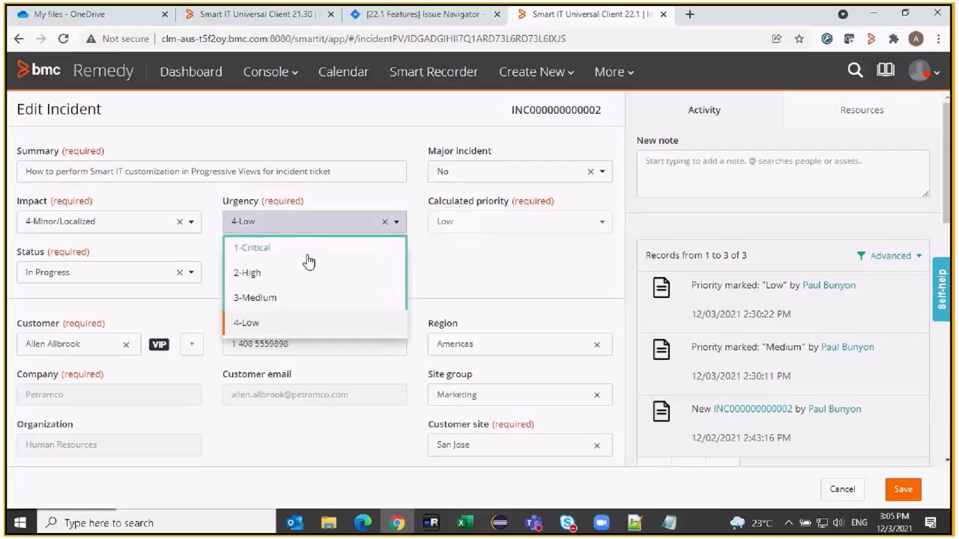
pyautogui.click(271, 279)
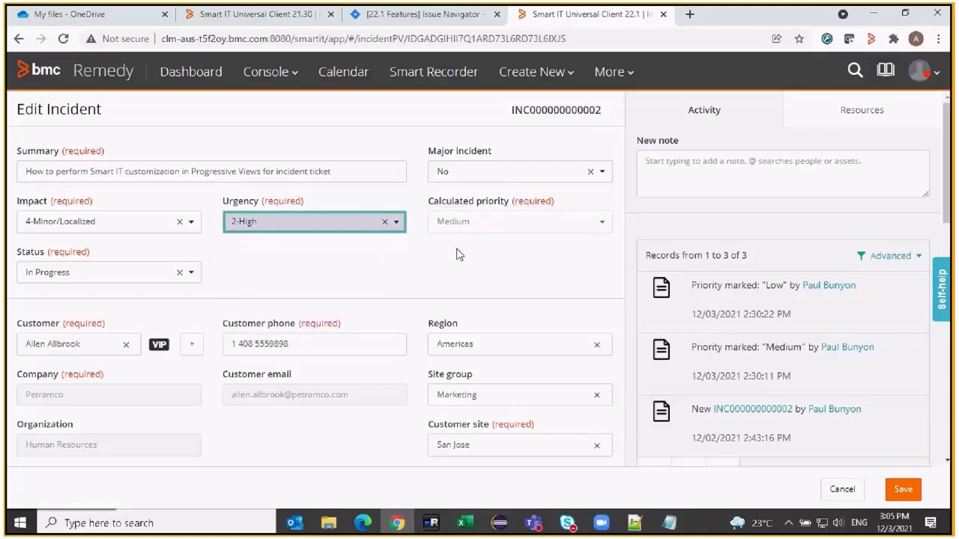
pyautogui.click(903, 490)
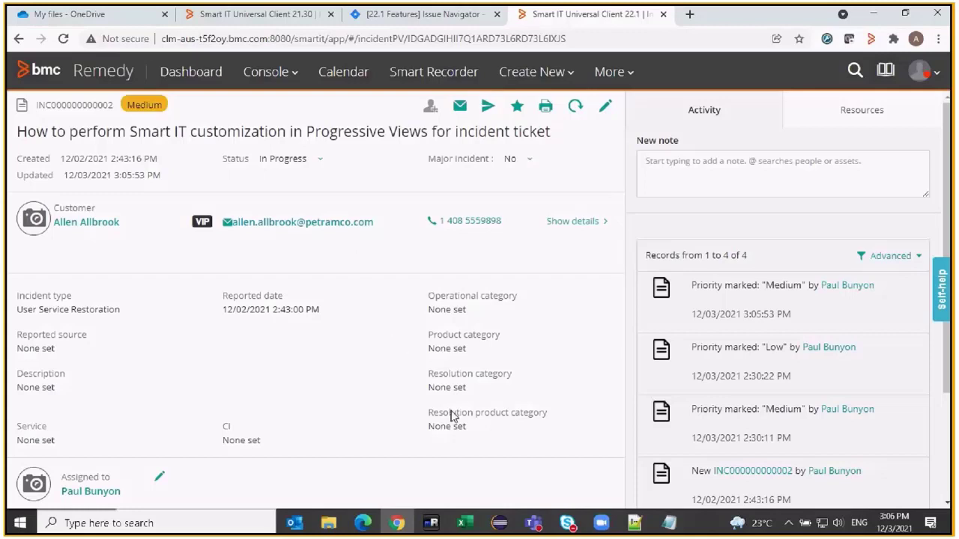
# - Switch to the runtime-EclipseApplication window and open the HPD:Help Desk form from the clm-aus-t5f2oy forms list
pyautogui.click(500, 521)
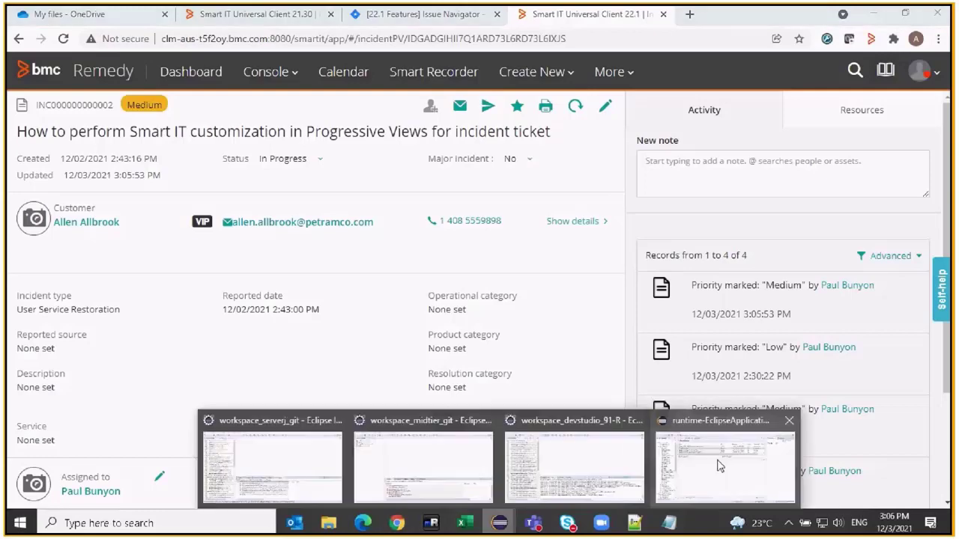
pyautogui.click(718, 466)
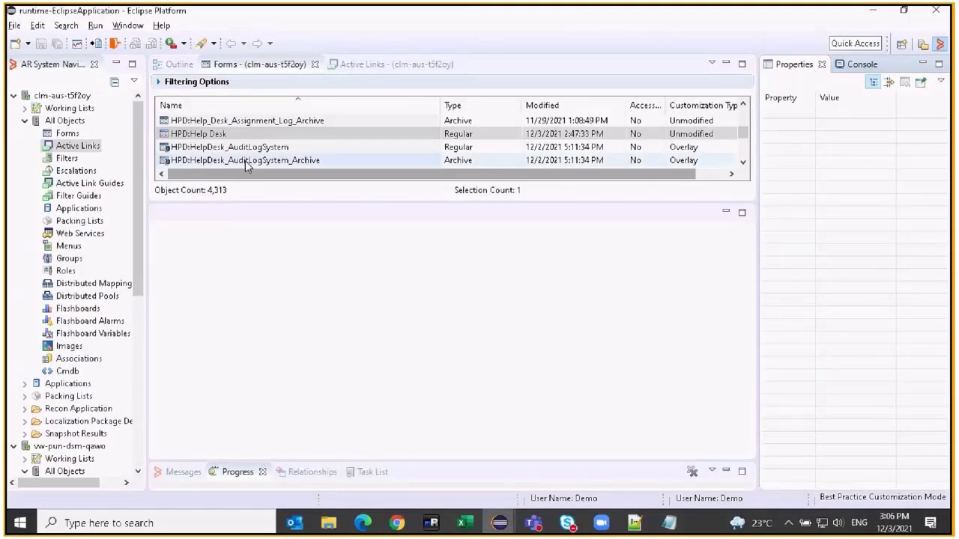
pyautogui.click(243, 136)
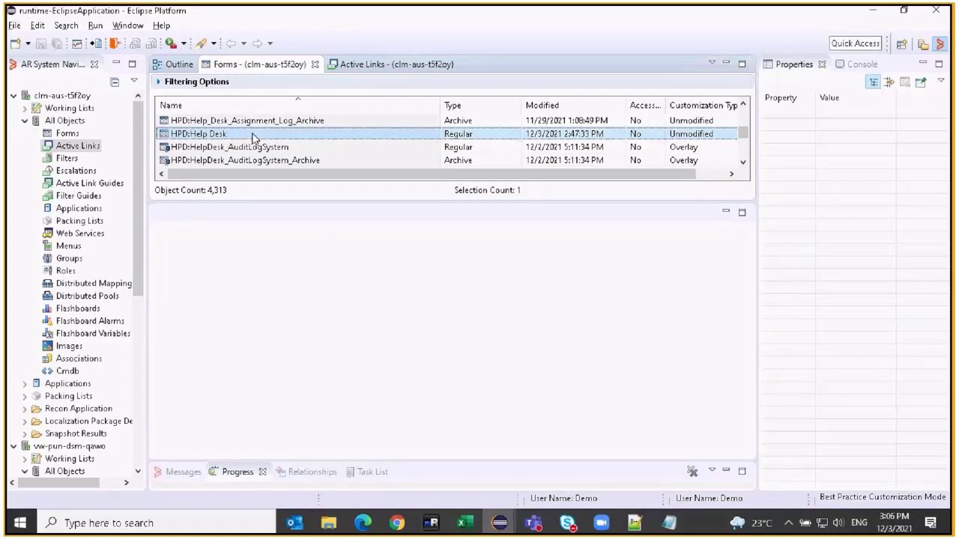
pyautogui.doubleClick(251, 135)
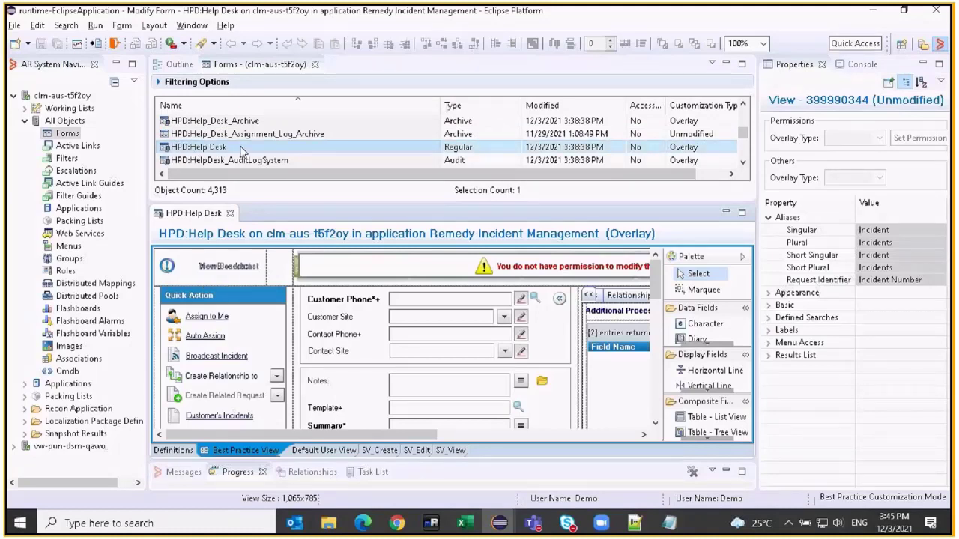
# - Collapse the palette and create a view overlay for the SV_View view of the HPD:Help Desk form
pyautogui.click(448, 450)
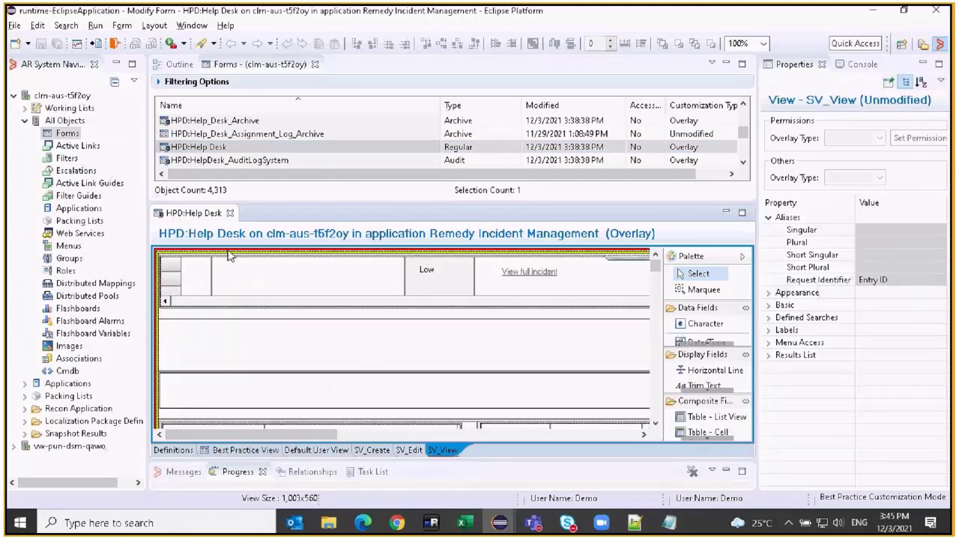
pyautogui.click(742, 256)
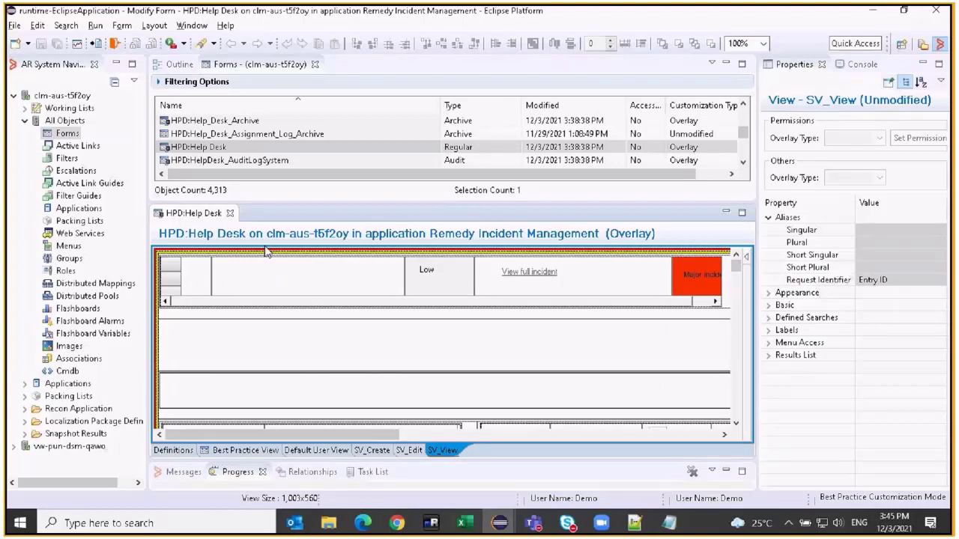
pyautogui.click(121, 25)
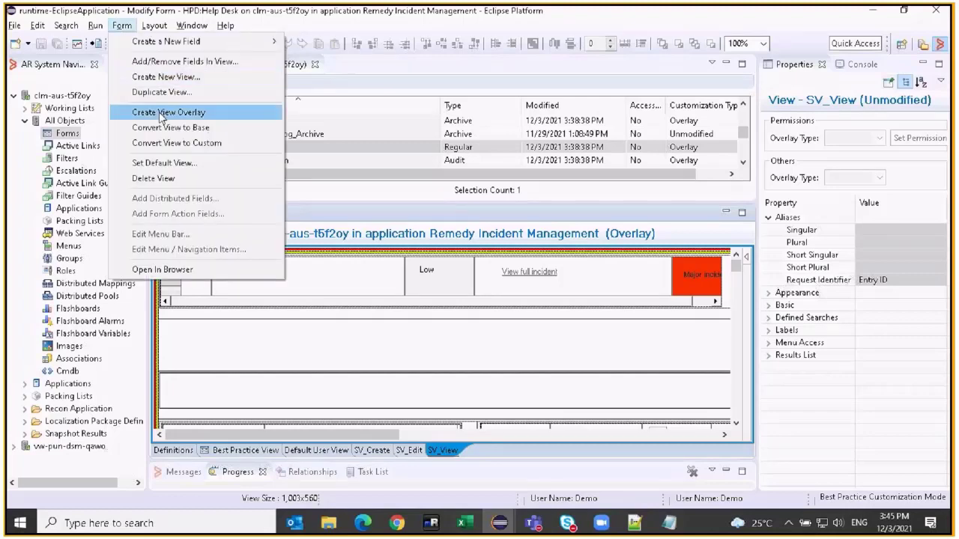
pyautogui.click(162, 113)
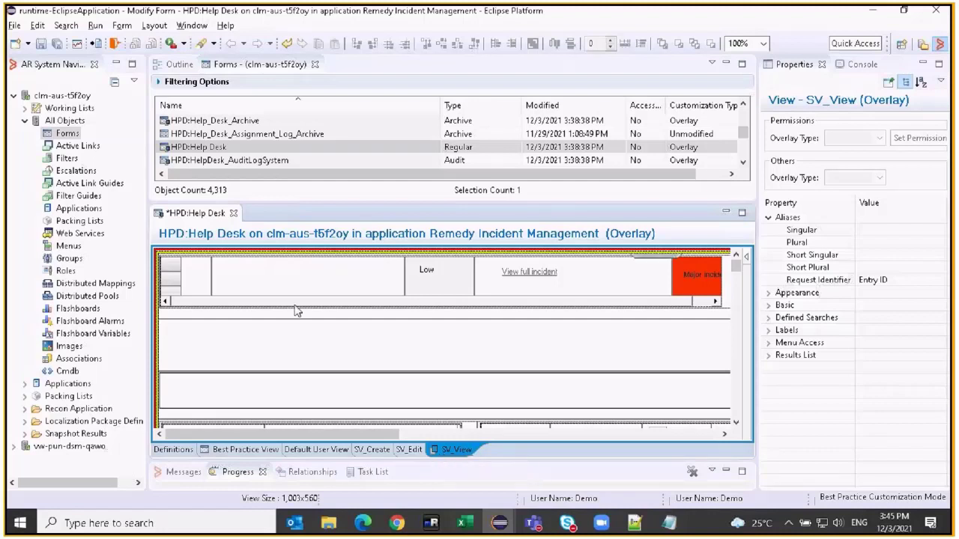
# - Maximize the form editor and inspect the Customer section of SV_View, checking the Customer and Internet E-mail fields
pyautogui.doubleClick(192, 214)
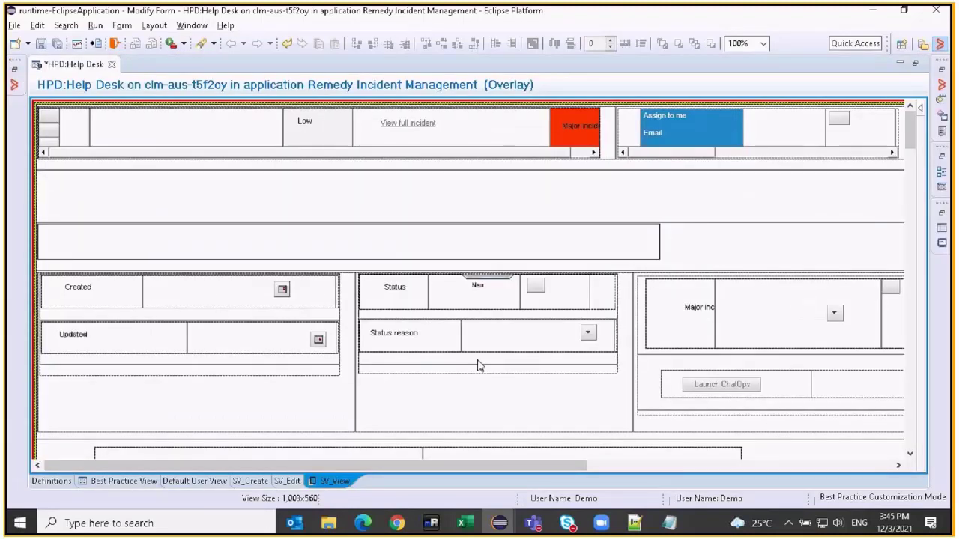
pyautogui.scroll(-10, 509, 357)
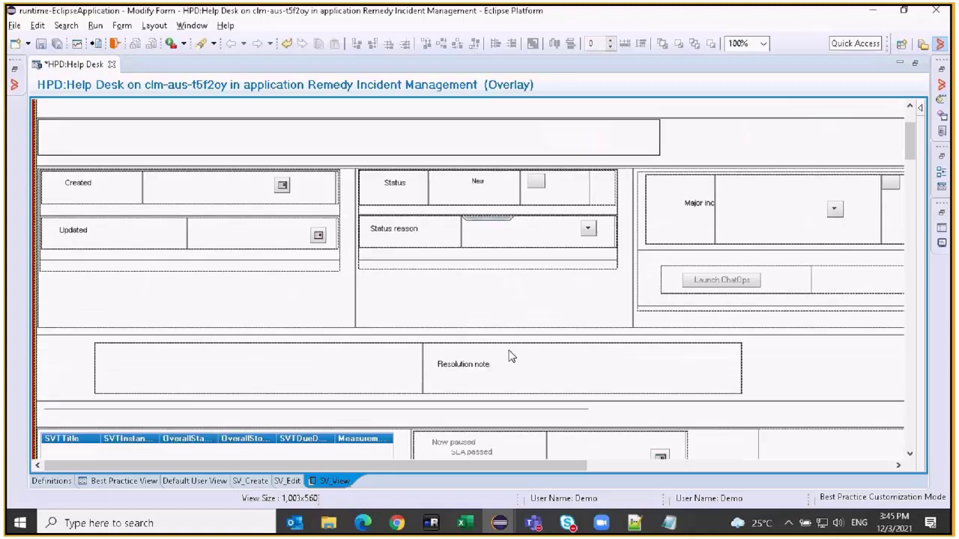
pyautogui.scroll(-3, 510, 357)
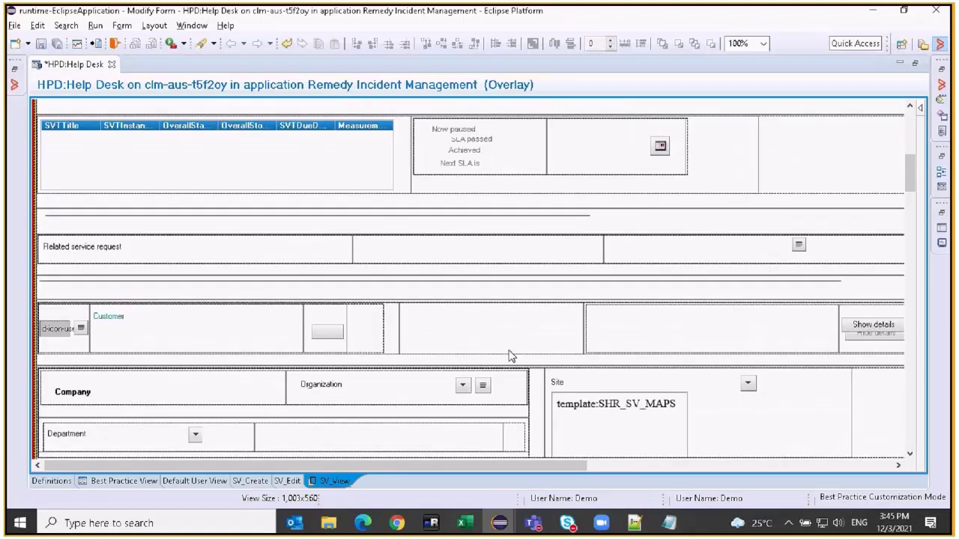
pyautogui.scroll(-2, 510, 356)
pyautogui.click(127, 269)
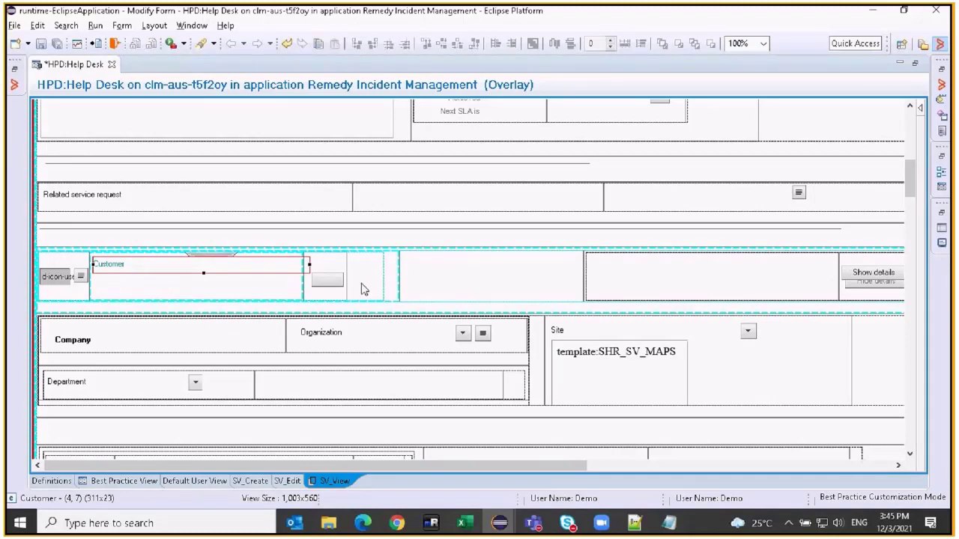
pyautogui.click(489, 277)
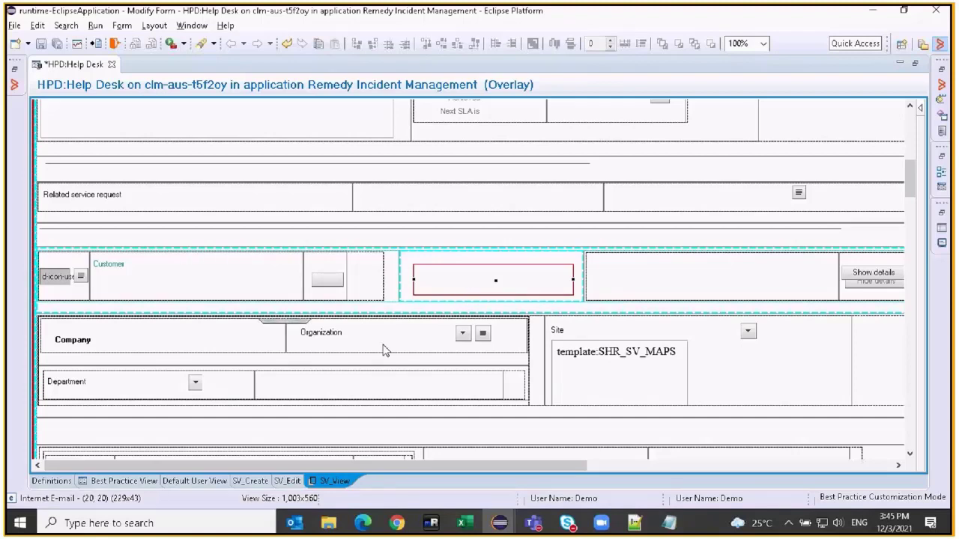
# - Switch to the Best Practice View, restore the editor size, and show the form outline as a field table sorted by label
pyautogui.click(120, 481)
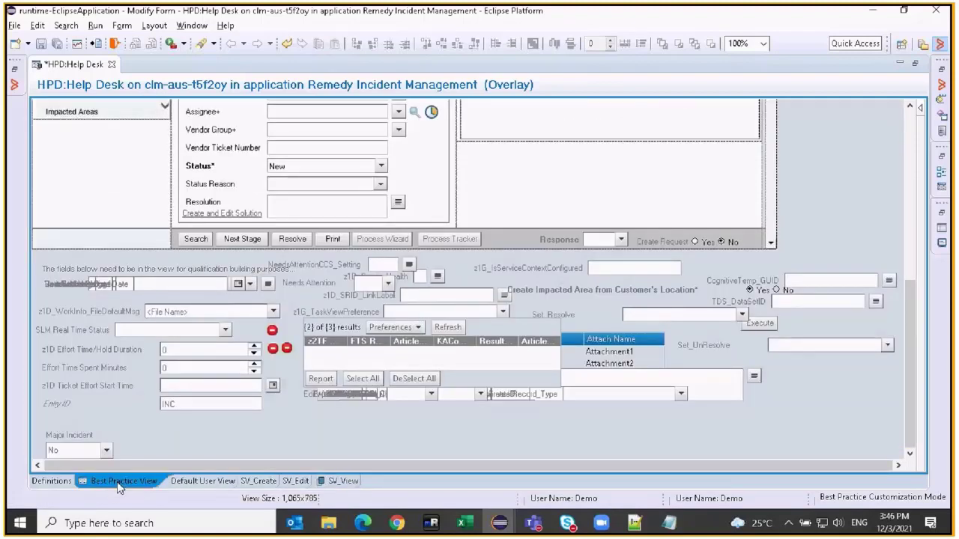
pyautogui.scroll(6, 135, 442)
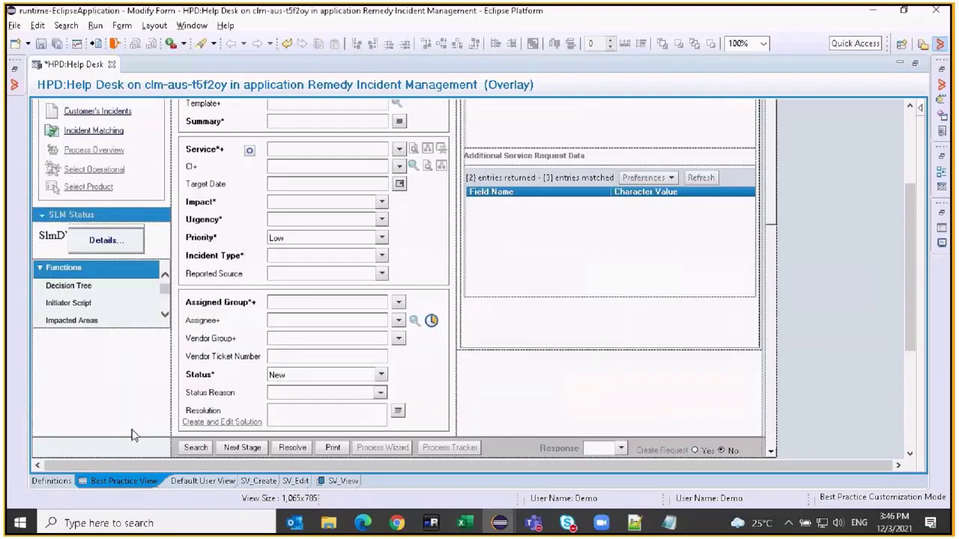
pyautogui.doubleClick(73, 71)
pyautogui.doubleClick(73, 68)
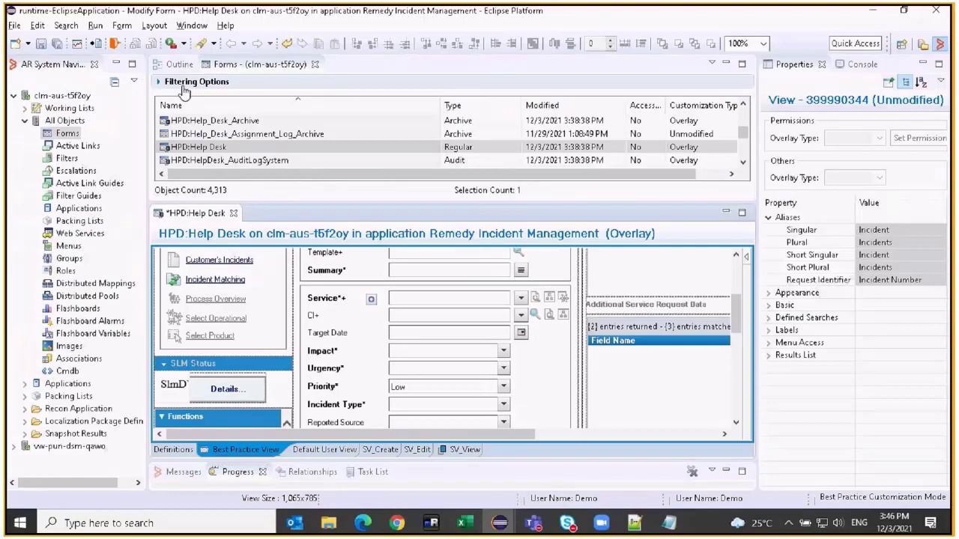
pyautogui.click(178, 64)
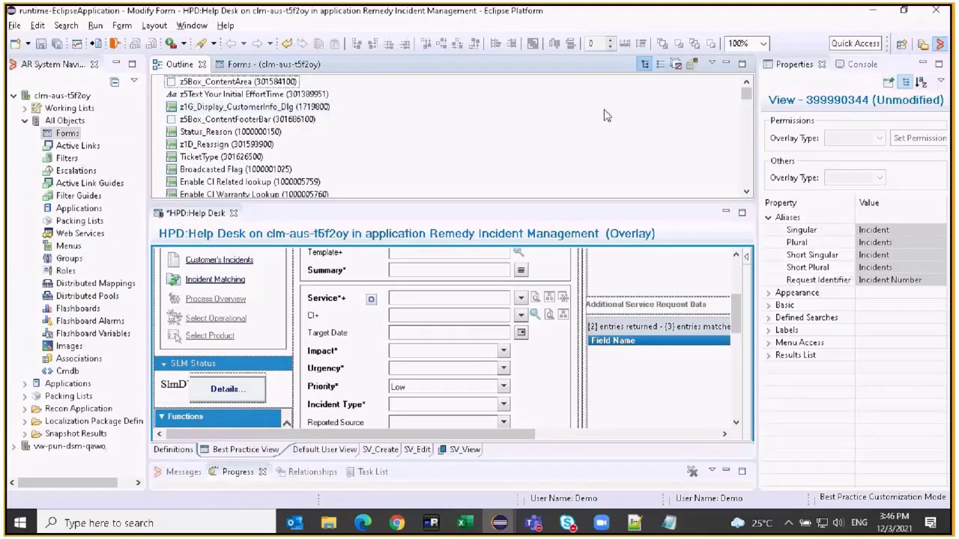
pyautogui.click(660, 66)
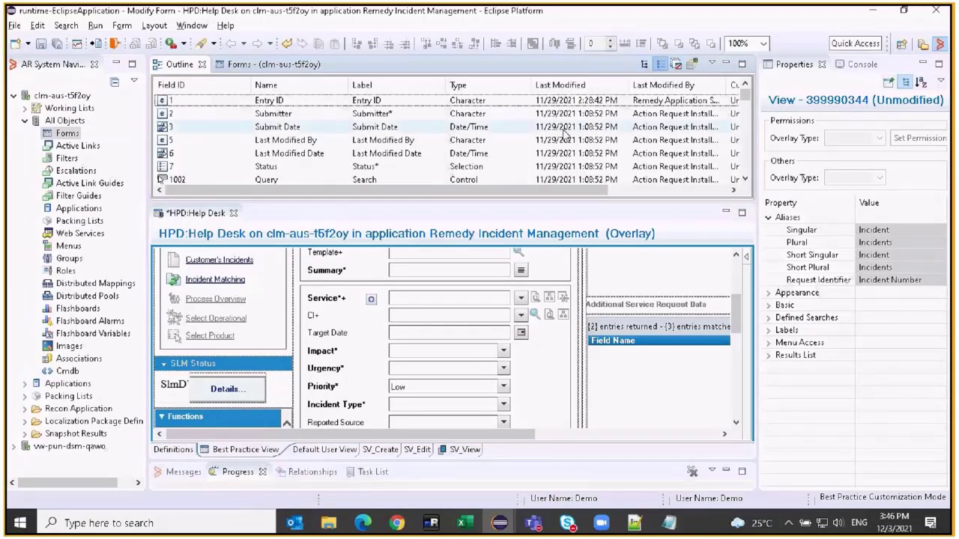
pyautogui.click(400, 86)
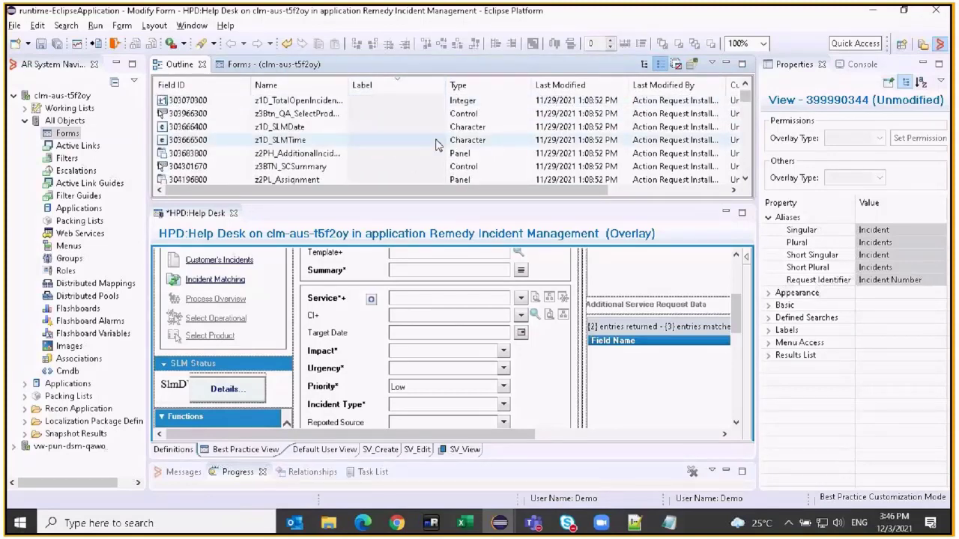
pyautogui.scroll(-10, 442, 150)
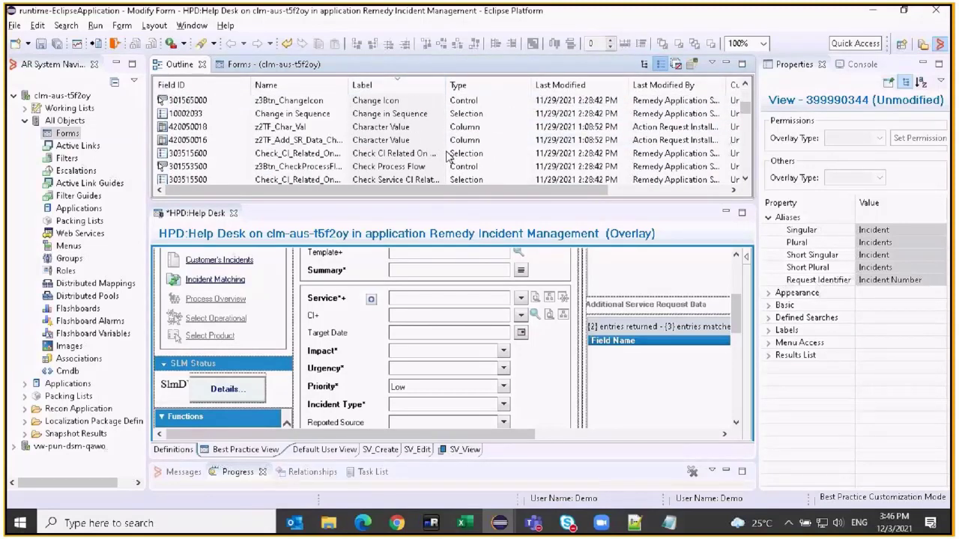
pyautogui.scroll(-3, 449, 155)
pyautogui.scroll(-1, 448, 155)
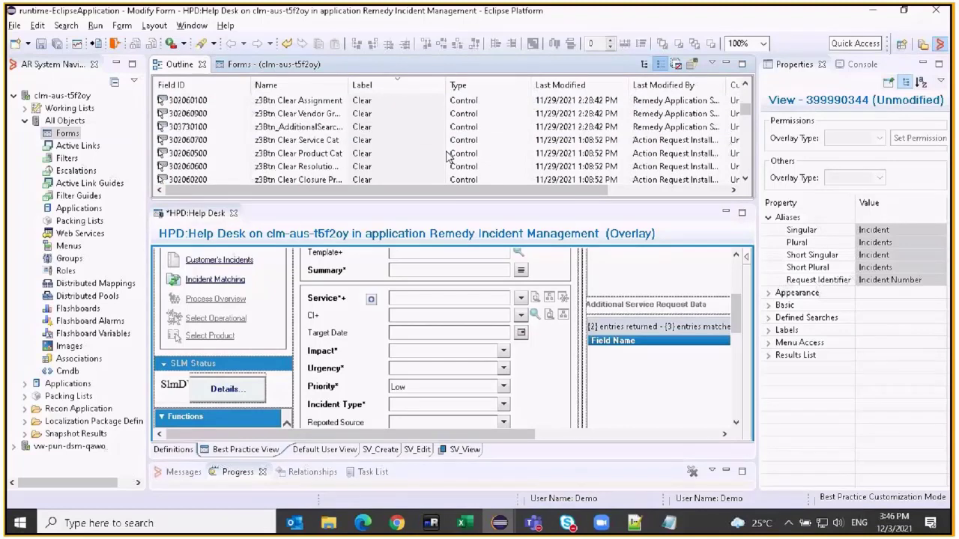
pyautogui.scroll(-2, 448, 155)
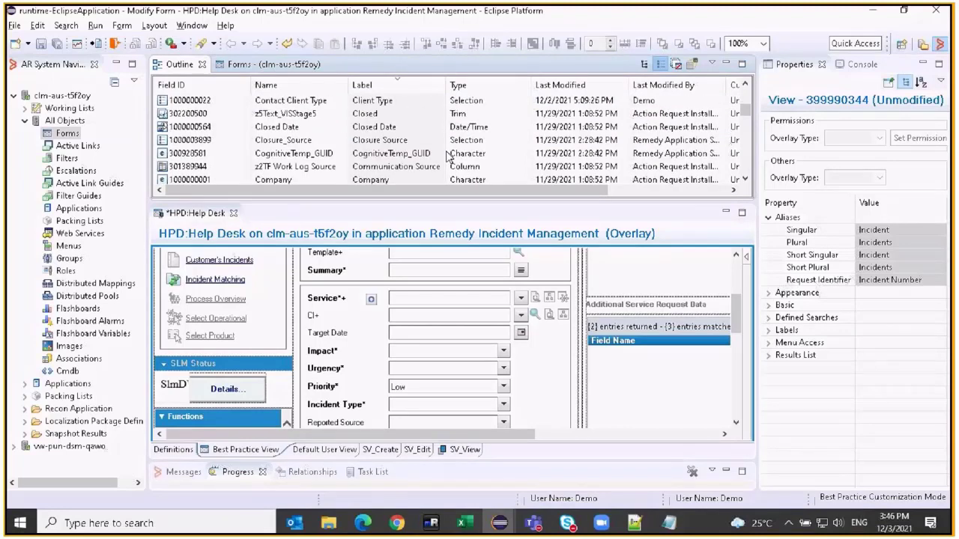
pyautogui.scroll(1, 448, 155)
pyautogui.click(383, 143)
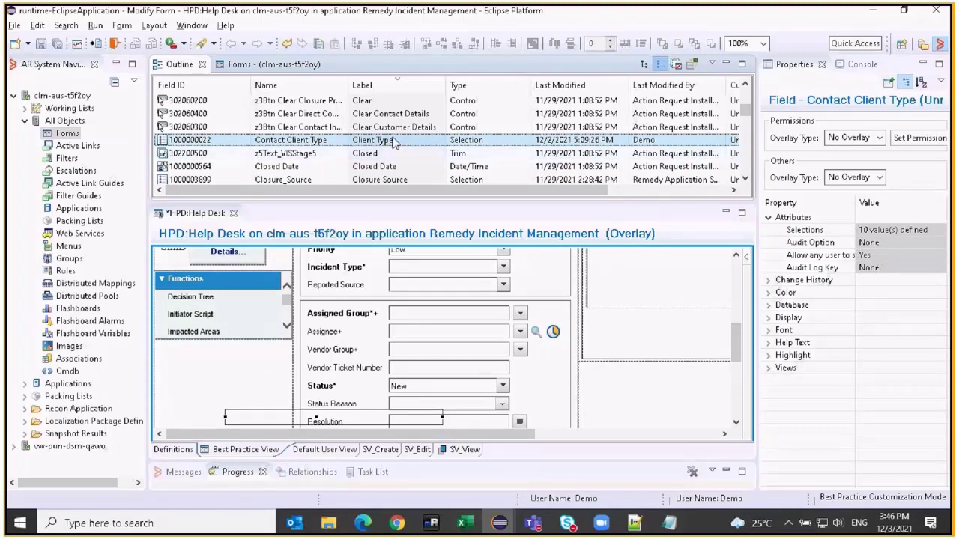
pyautogui.rightClick(395, 143)
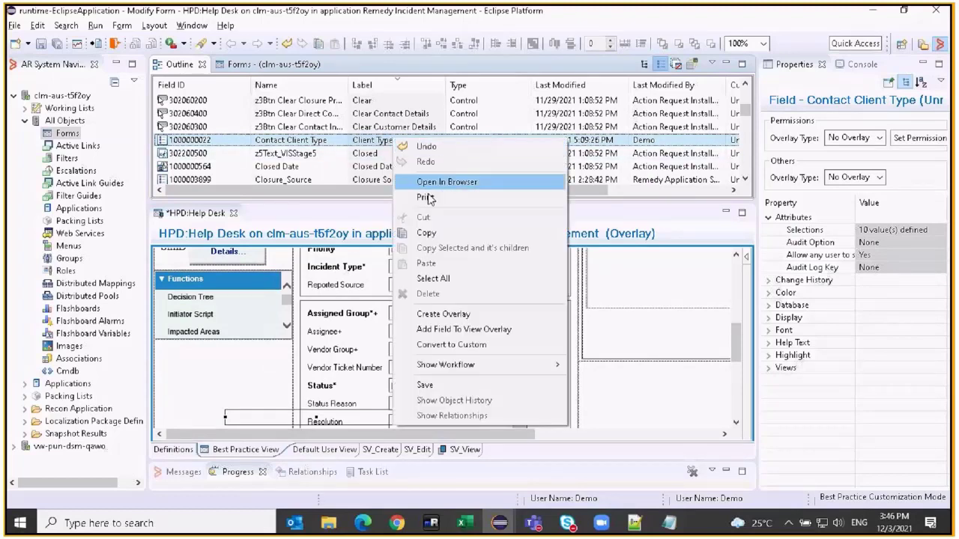
pyautogui.click(448, 234)
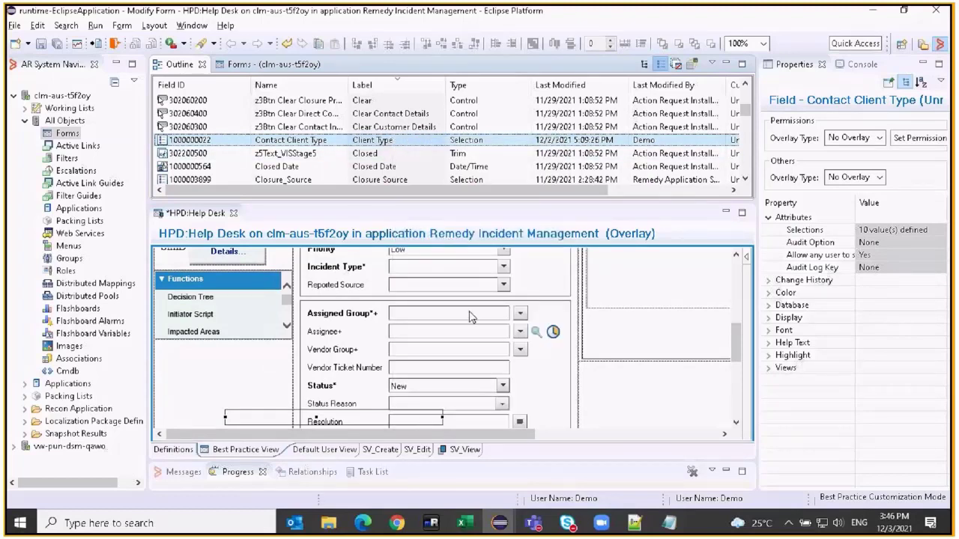
# - Return to SV_View and select the Internet E-mail field beside the Customer field
pyautogui.click(464, 450)
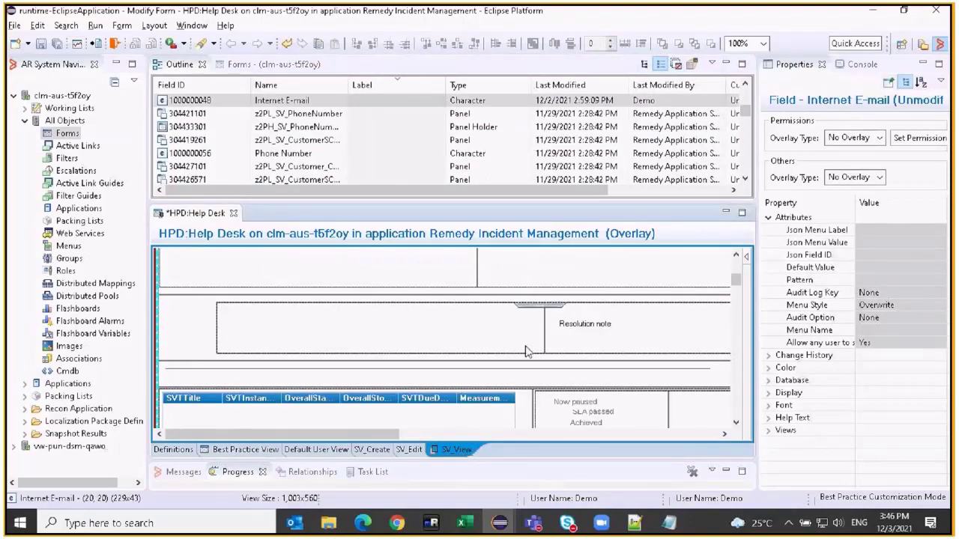
pyautogui.scroll(5, 526, 352)
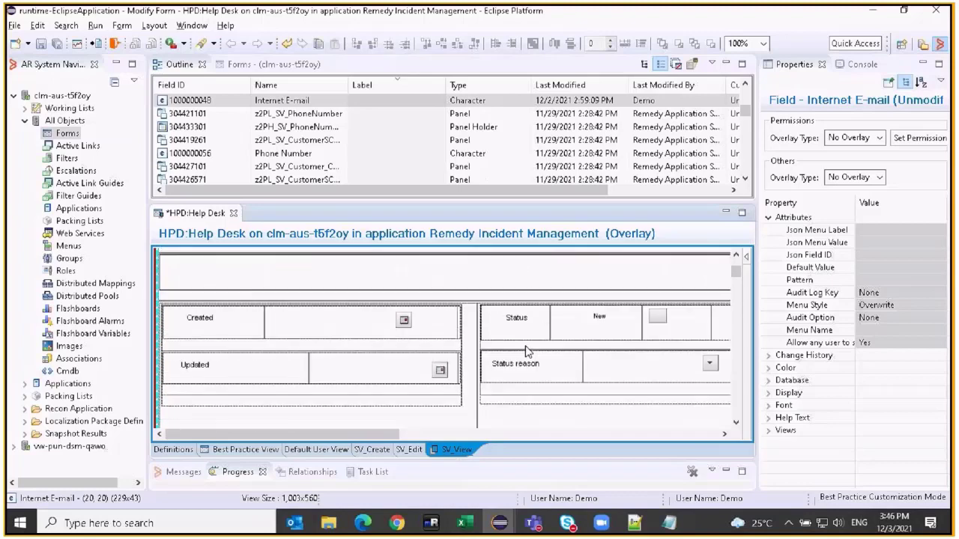
pyautogui.scroll(-5, 526, 352)
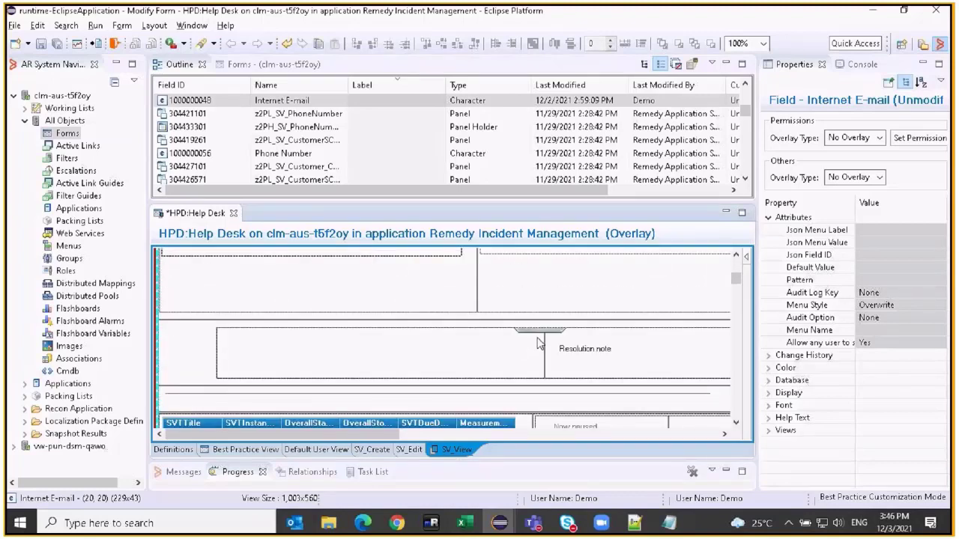
pyautogui.scroll(5, 531, 343)
pyautogui.scroll(-1, 531, 342)
pyautogui.click(248, 348)
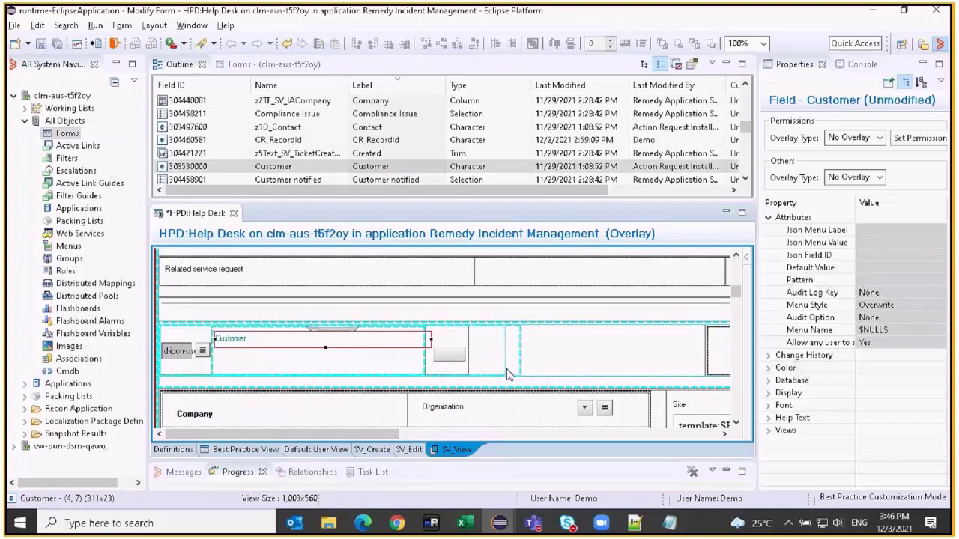
pyautogui.click(590, 358)
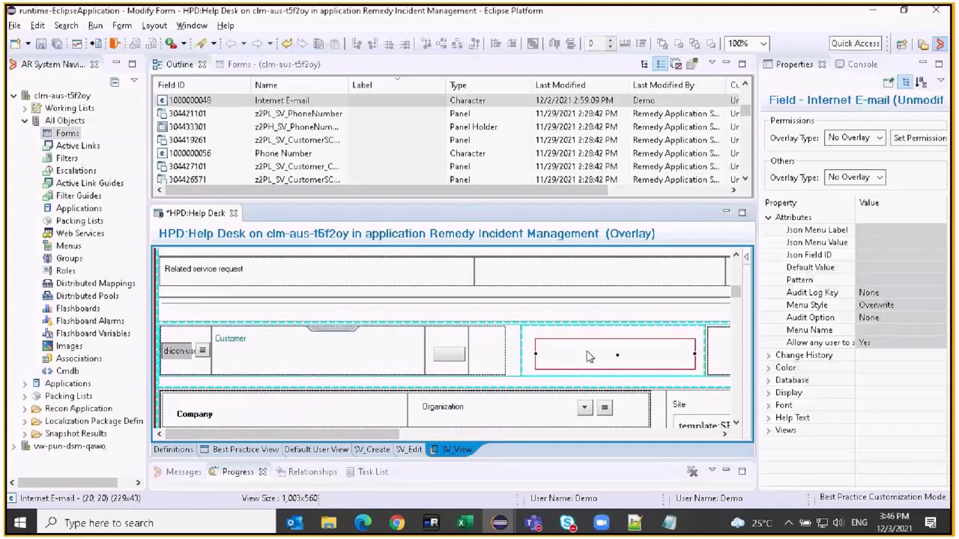
# - Select the parent panel z2PL_SV_InternetEmail in the outline hierarchy and add it to the view overlay
pyautogui.click(644, 64)
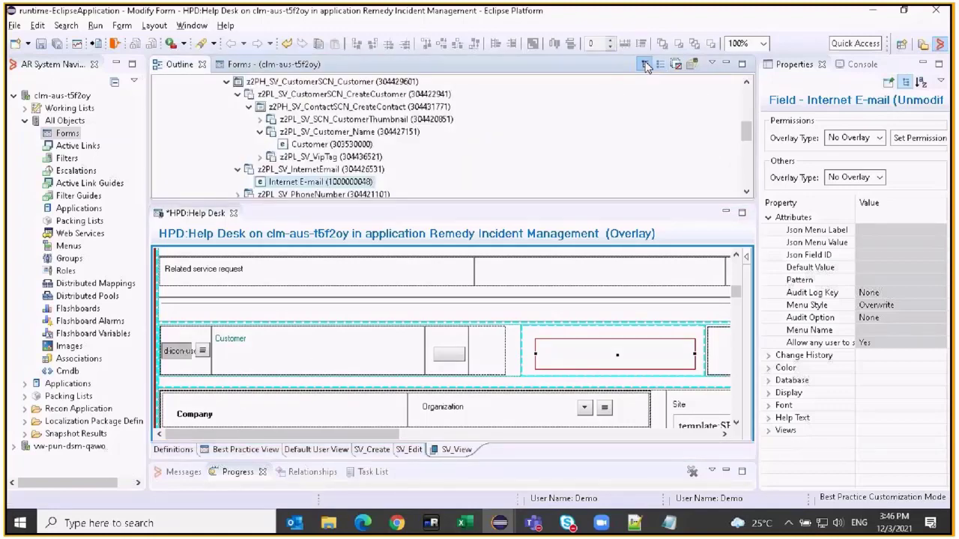
pyautogui.scroll(-1, 337, 142)
pyautogui.click(320, 132)
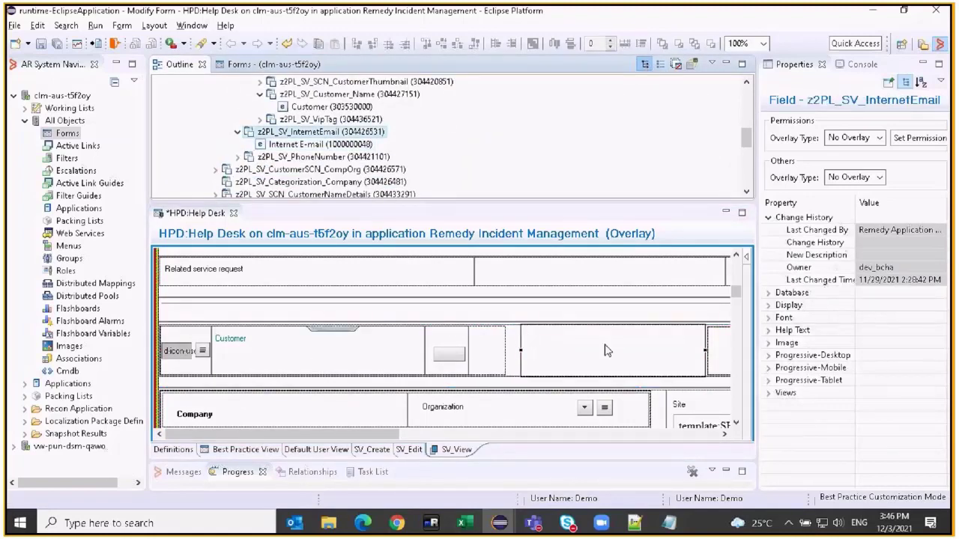
pyautogui.click(529, 379)
pyautogui.rightClick(530, 379)
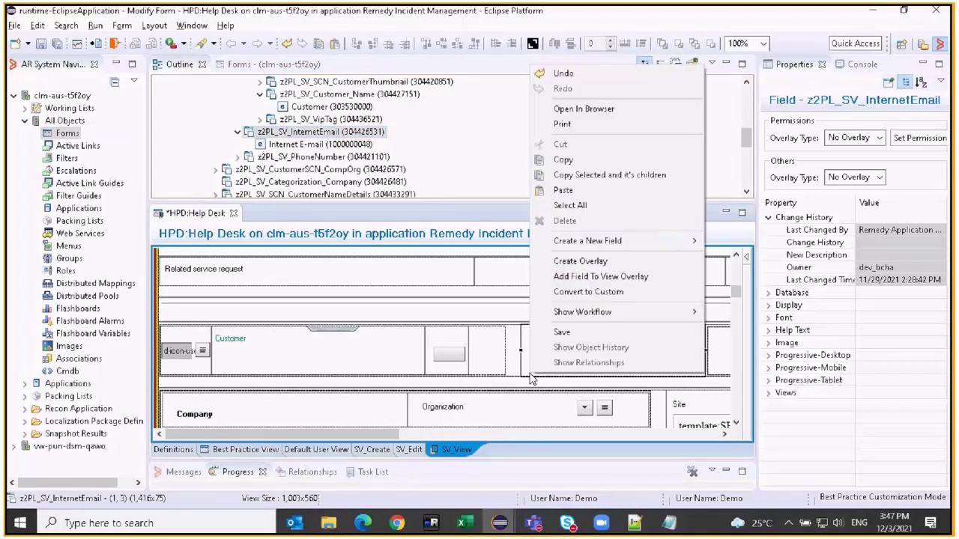
pyautogui.click(585, 279)
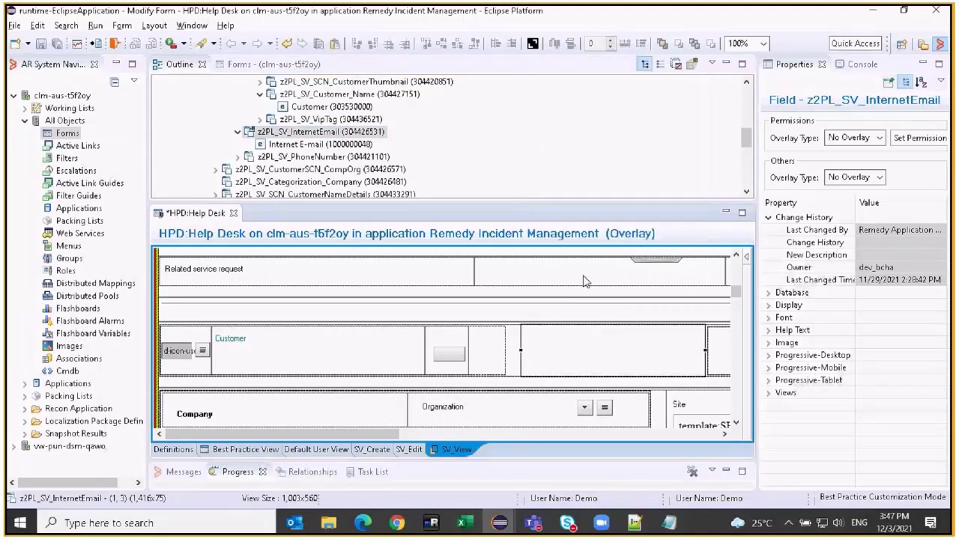
# - Paste the copied Client Type field into the z2PL_SV_InternetEmail panel with Add to View, accepting its addition to the view overlay
pyautogui.rightClick(538, 370)
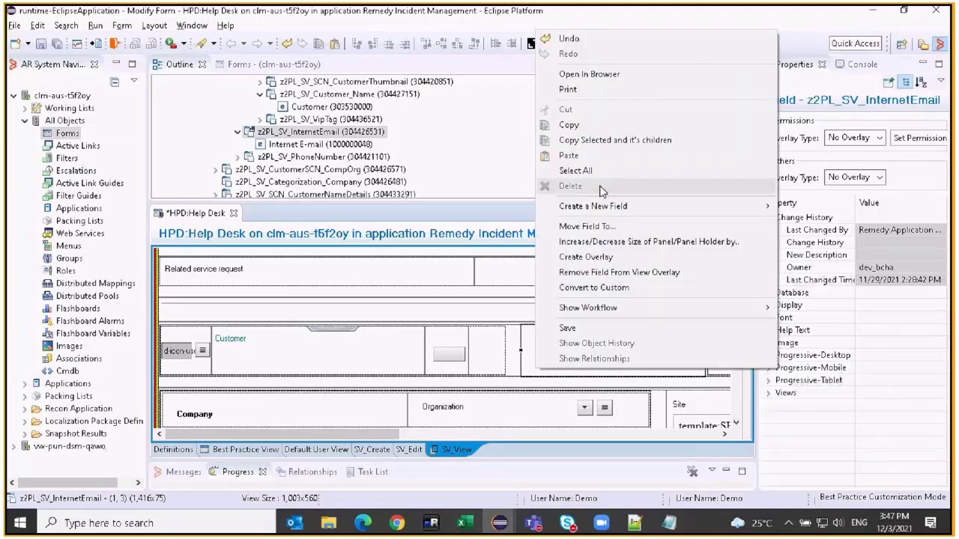
pyautogui.click(581, 156)
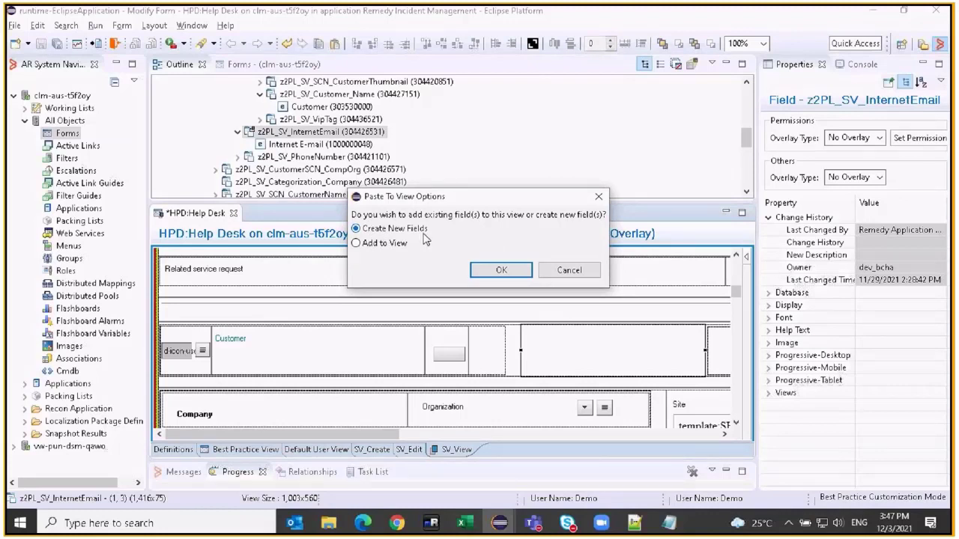
pyautogui.click(367, 244)
pyautogui.click(501, 271)
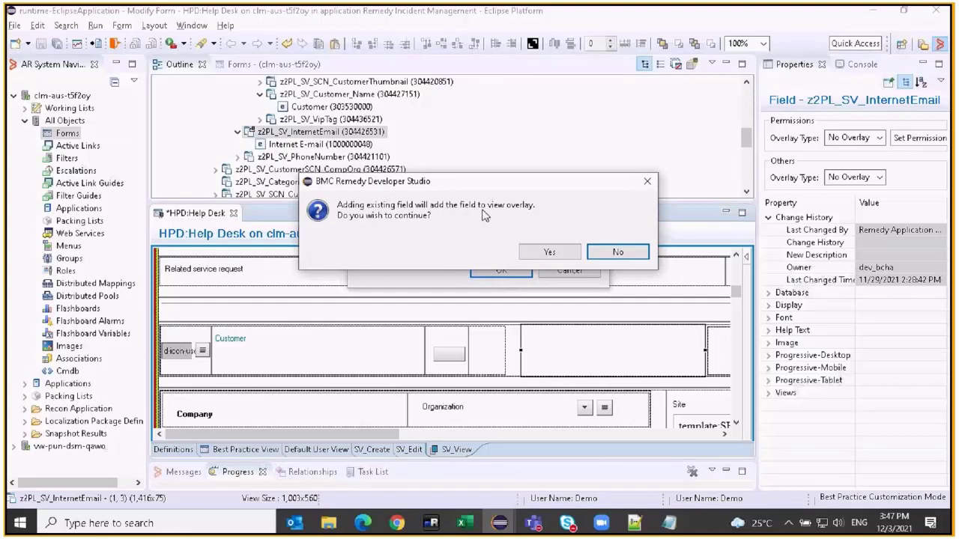
pyautogui.click(549, 253)
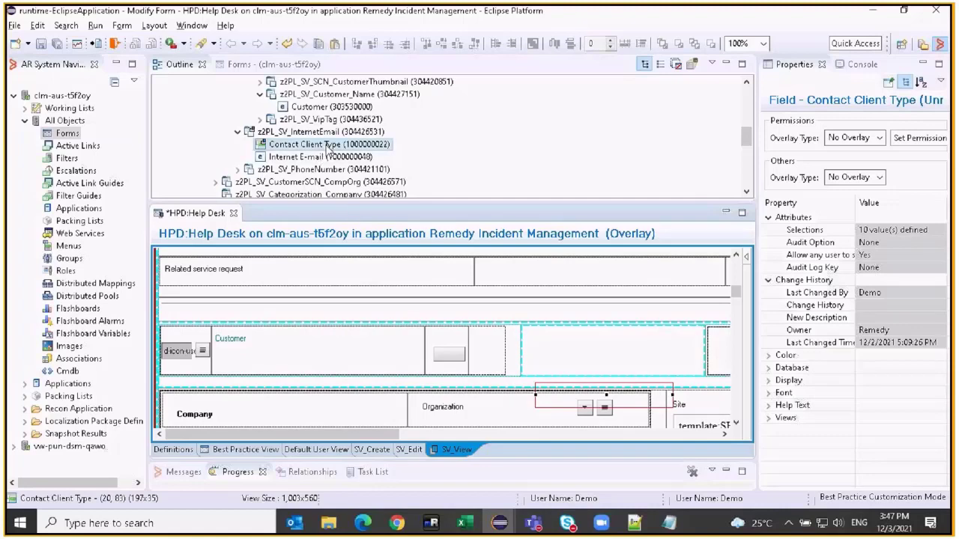
# - Select the Contact Client Type field in the z2PL_SV_InternetEmail panel and set its Visible property to True
pyautogui.press('Up')
pyautogui.press('Down')
pyautogui.press('Down')
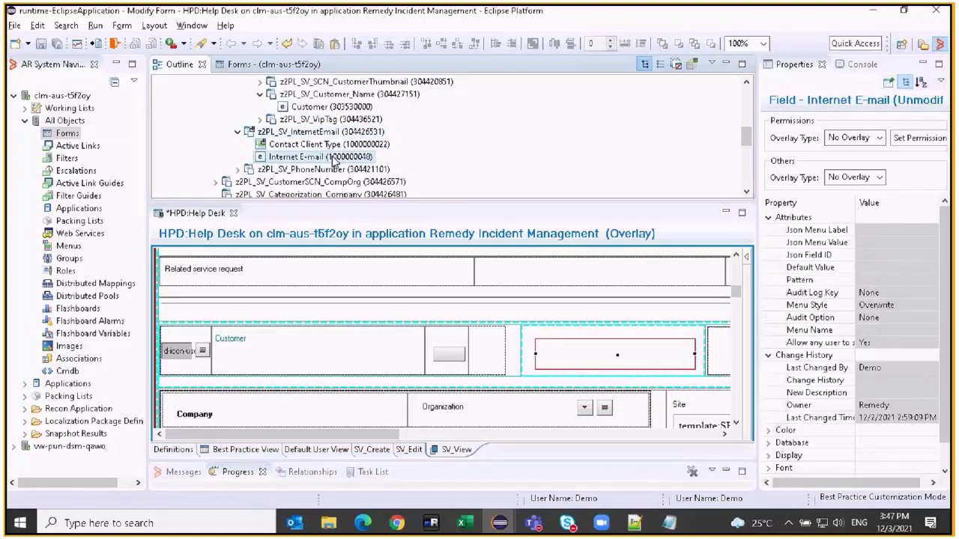
pyautogui.press('Up')
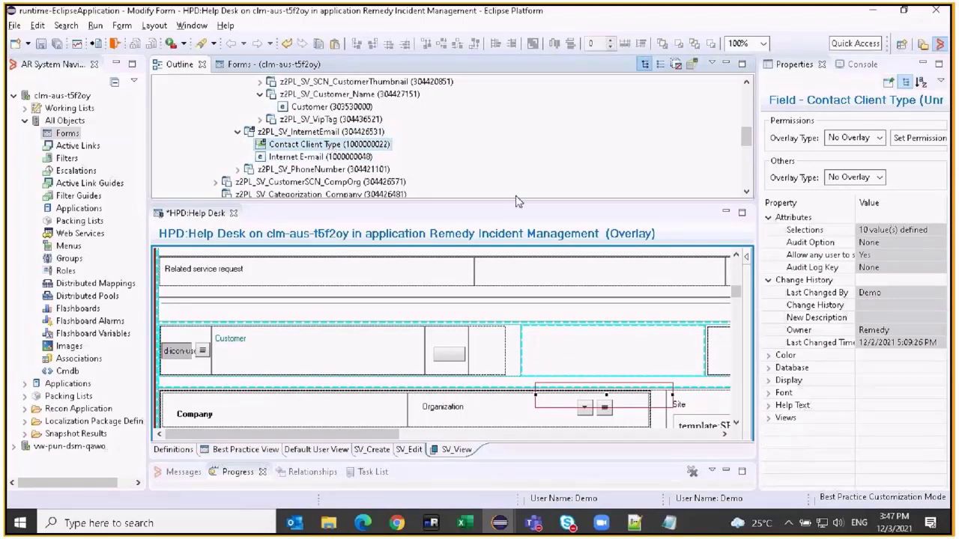
pyautogui.click(769, 380)
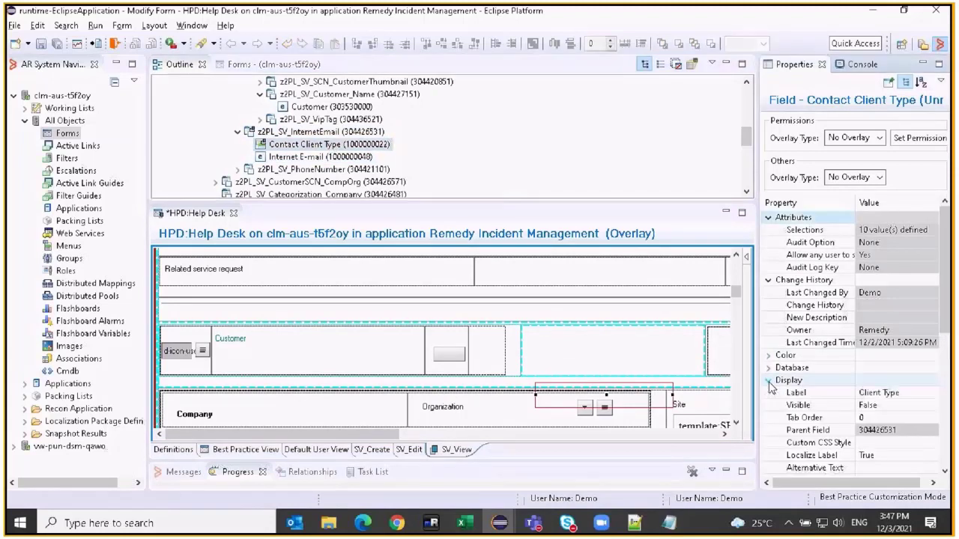
pyautogui.scroll(-4, 827, 350)
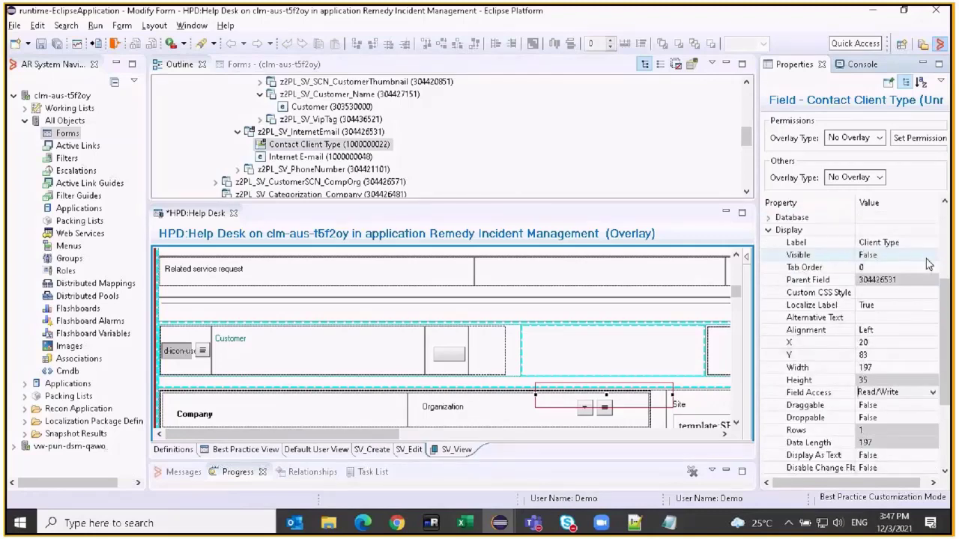
pyautogui.click(910, 255)
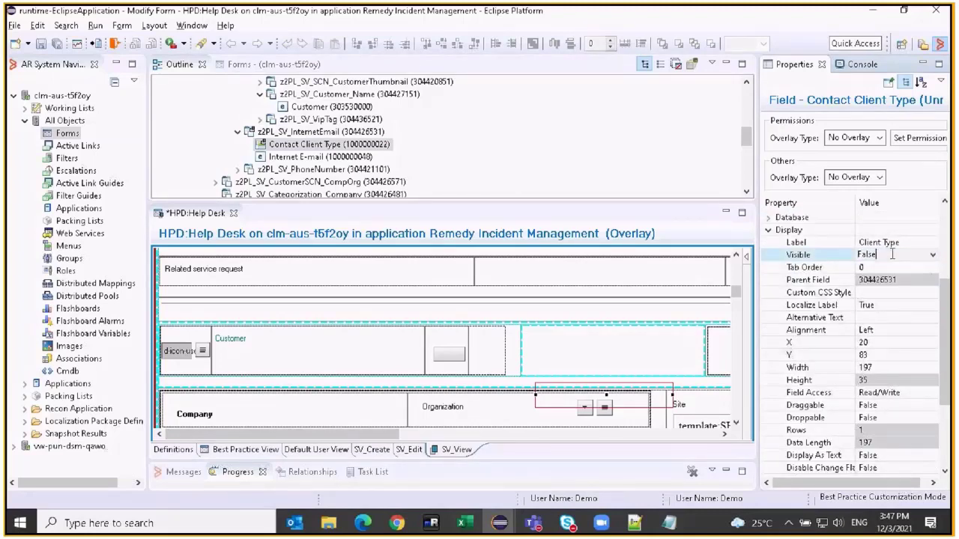
pyautogui.click(892, 255)
pyautogui.click(881, 278)
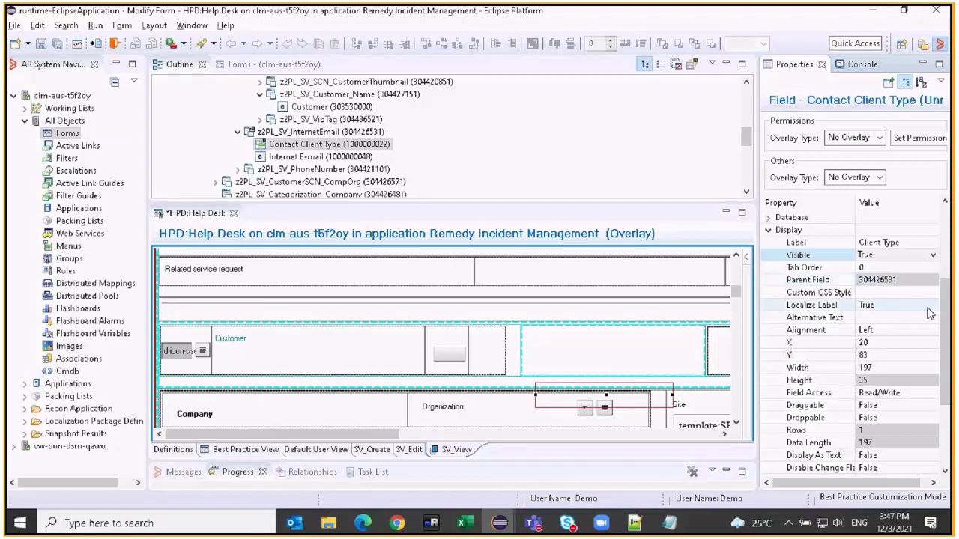
# - Set the Contact Client Type field's Field Access to Read Only and its Display As Text property to True
pyautogui.moveTo(946, 318); pyautogui.dragTo(945, 348)
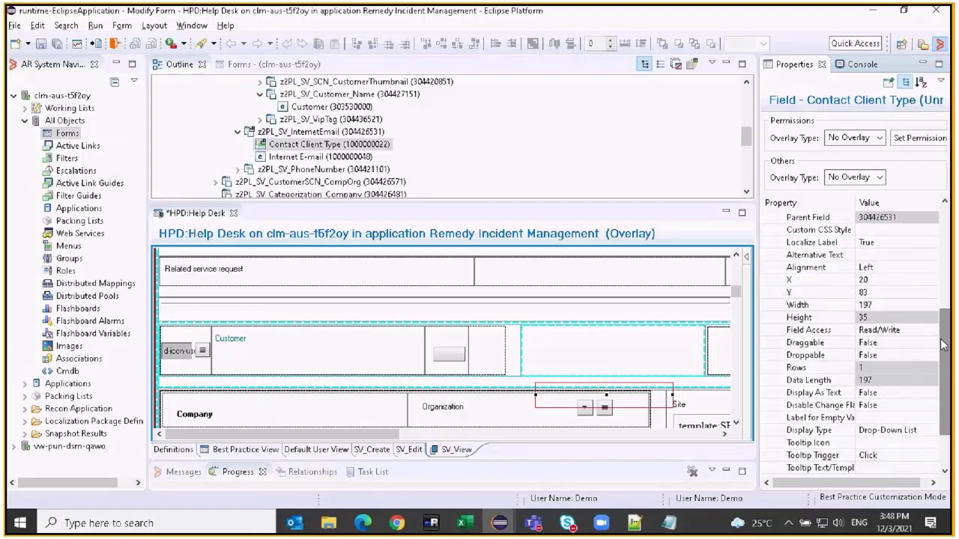
pyautogui.click(899, 330)
pyautogui.click(905, 330)
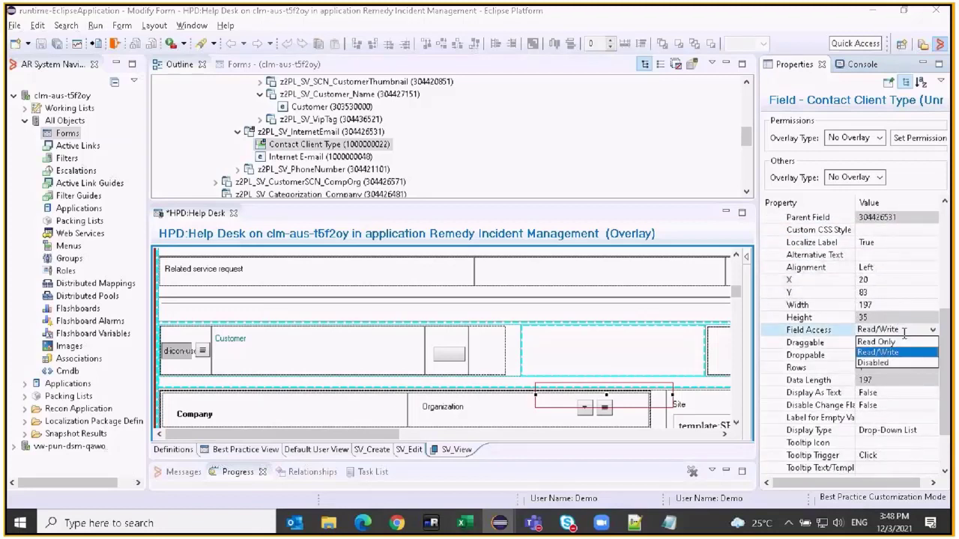
pyautogui.click(876, 342)
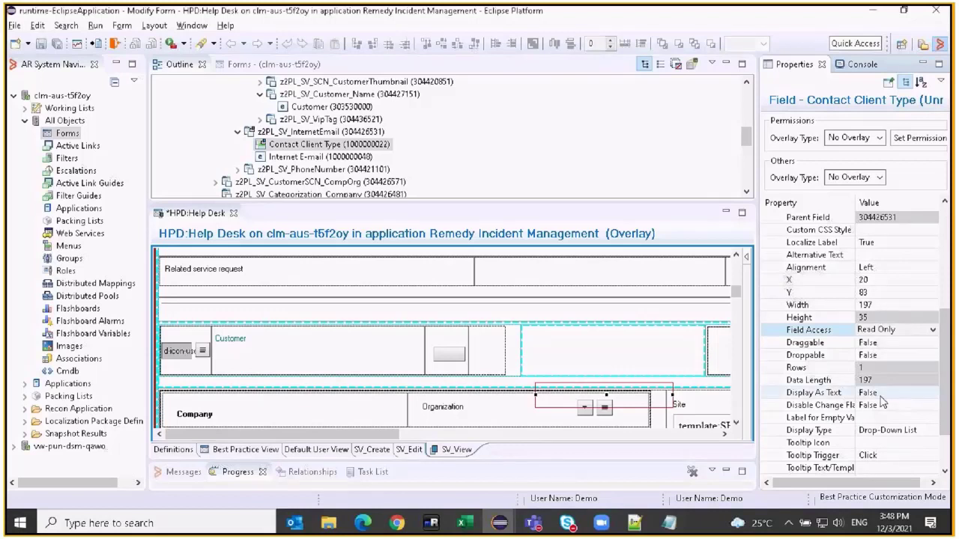
pyautogui.click(894, 393)
pyautogui.click(894, 393)
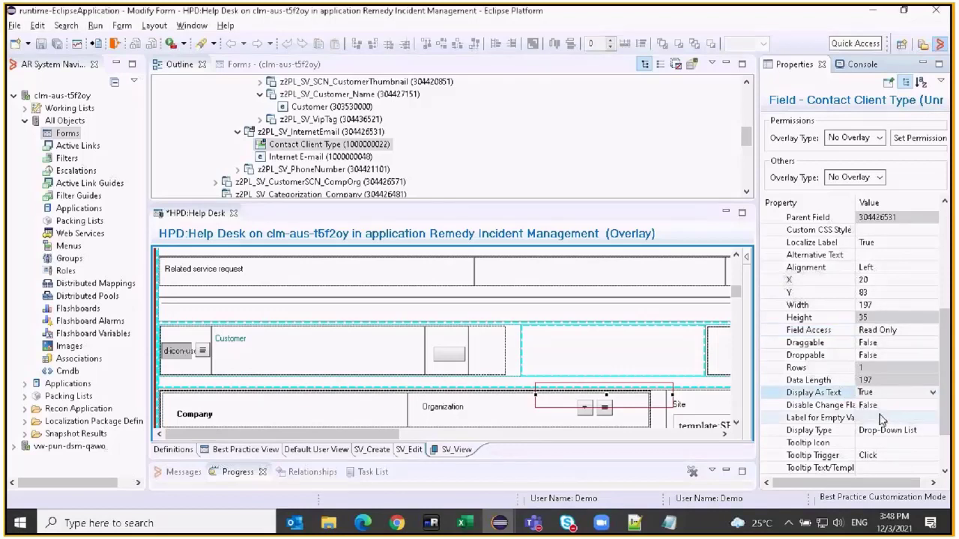
pyautogui.click(887, 415)
pyautogui.click(819, 381)
pyautogui.click(820, 393)
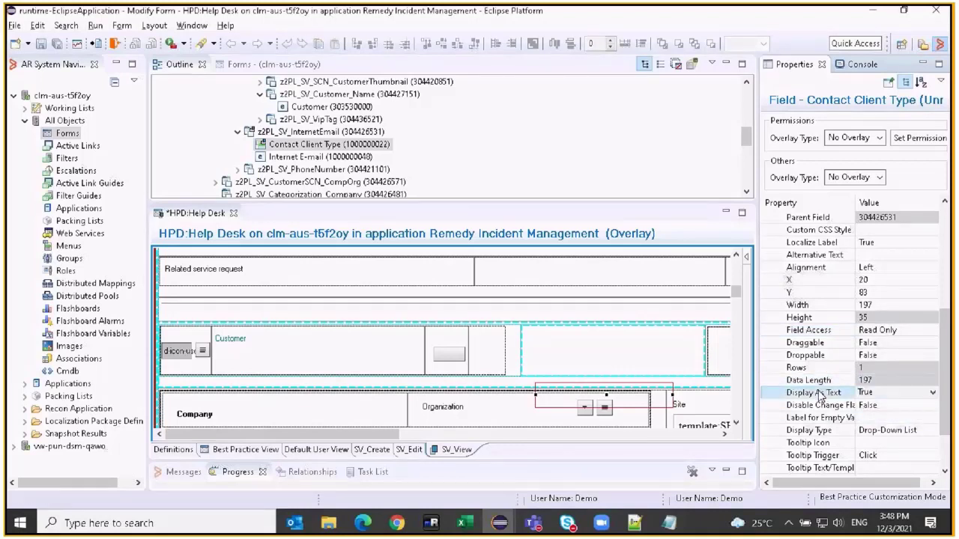
# - Save the HPD:Help Desk form overlay and acknowledge the save warnings
pyautogui.moveTo(949, 403); pyautogui.dragTo(948, 433)
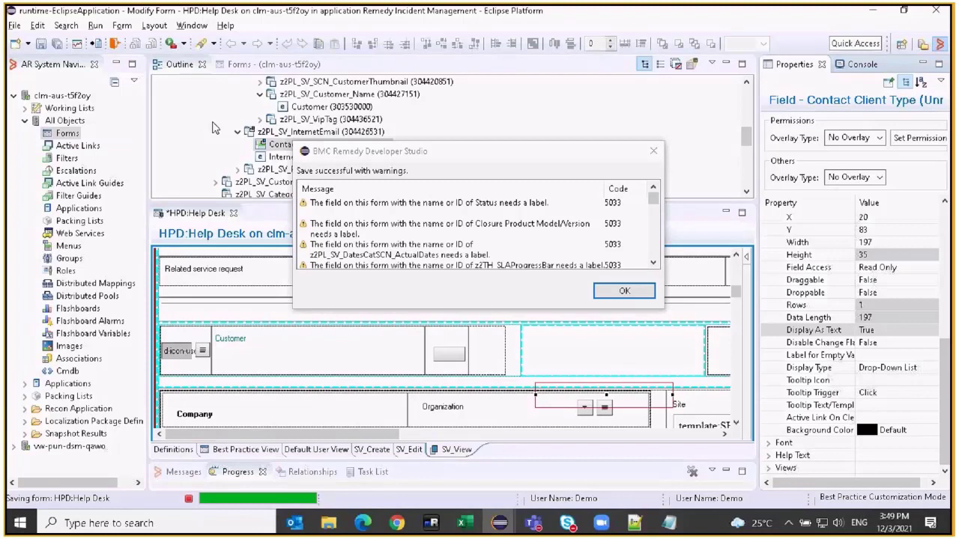
pyautogui.click(622, 293)
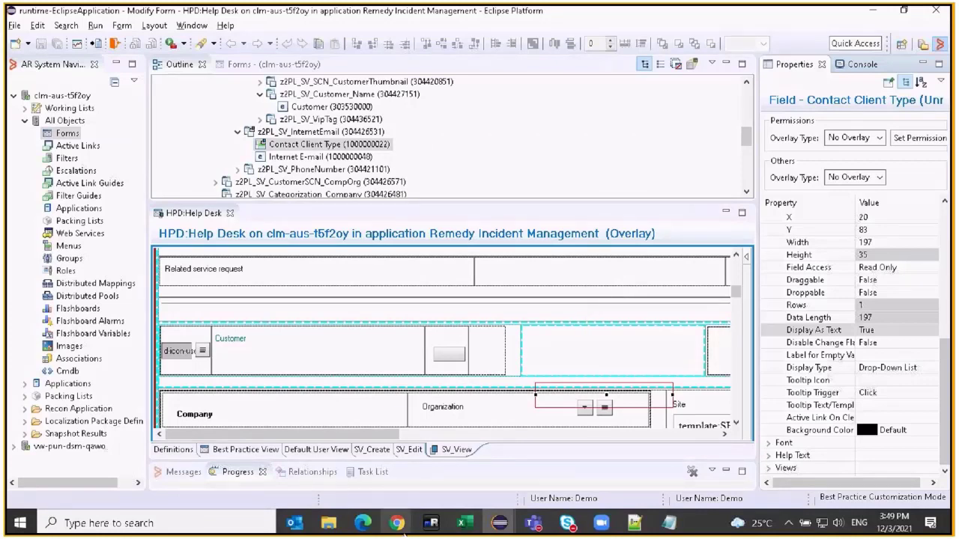
# - Switch to the MidTier Configuration Tool in Edge and synchronize the cache for server clm-aus-t5f2oy
pyautogui.moveTo(398, 523)
pyautogui.click(367, 450)
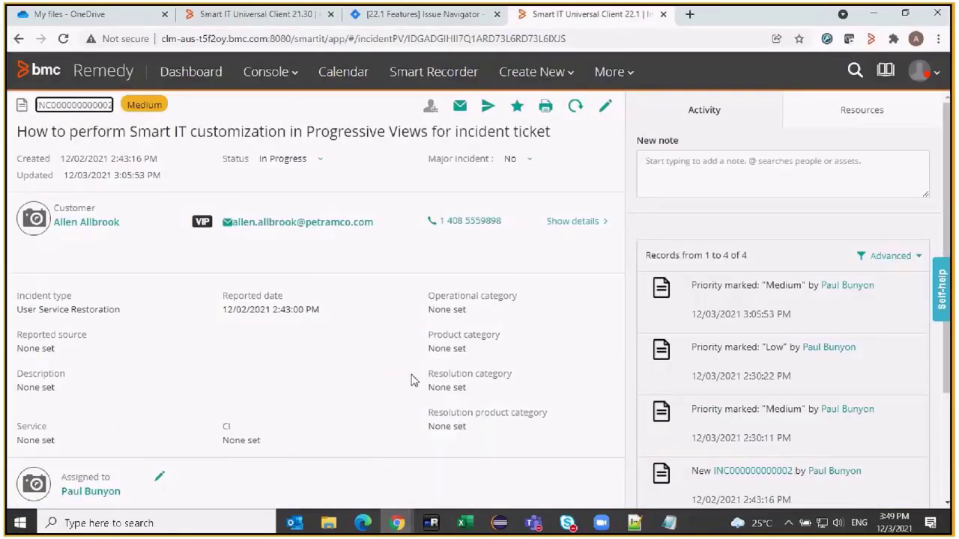
pyautogui.click(362, 524)
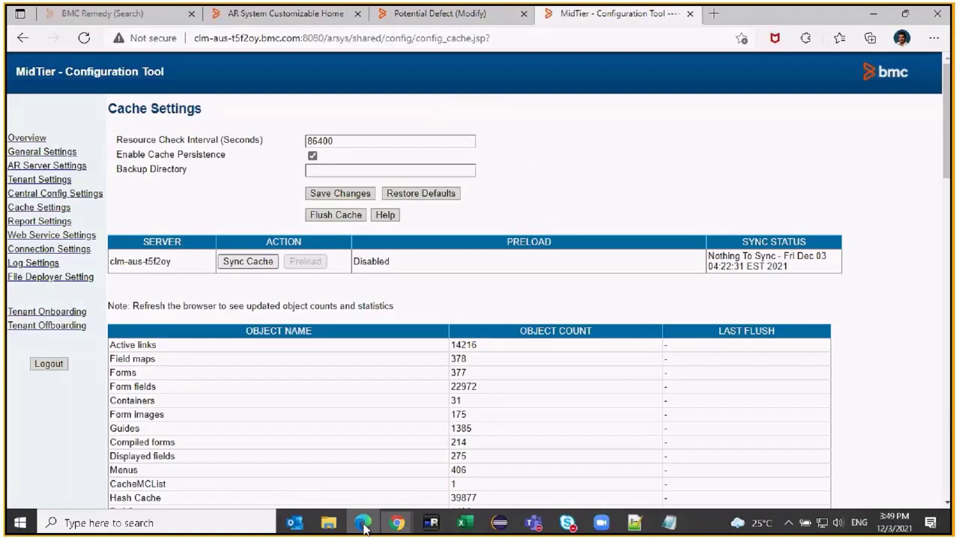
pyautogui.click(248, 262)
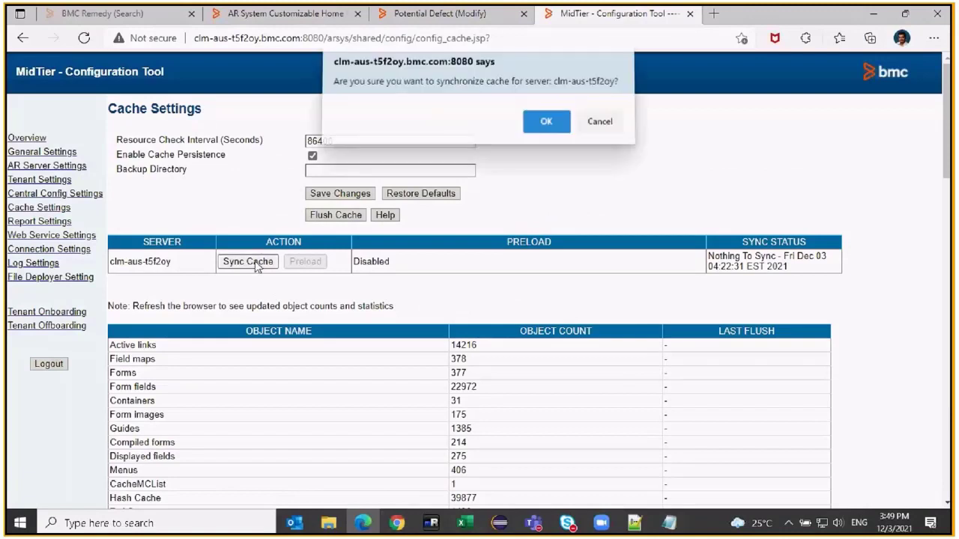
pyautogui.click(545, 127)
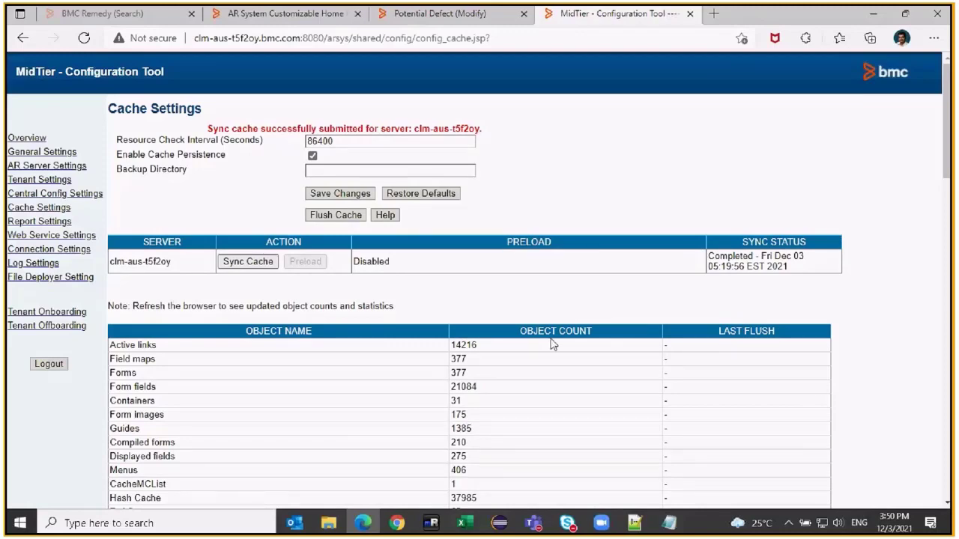
# - Switch to the Smart IT incident in Chrome, reload it and check the Client Type field under the customer's e-mail
pyautogui.click(397, 524)
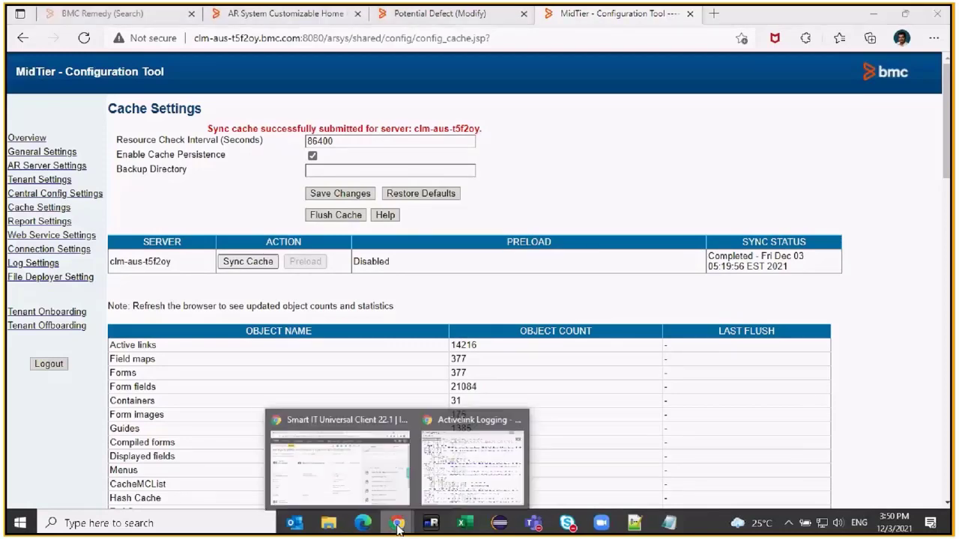
pyautogui.click(358, 451)
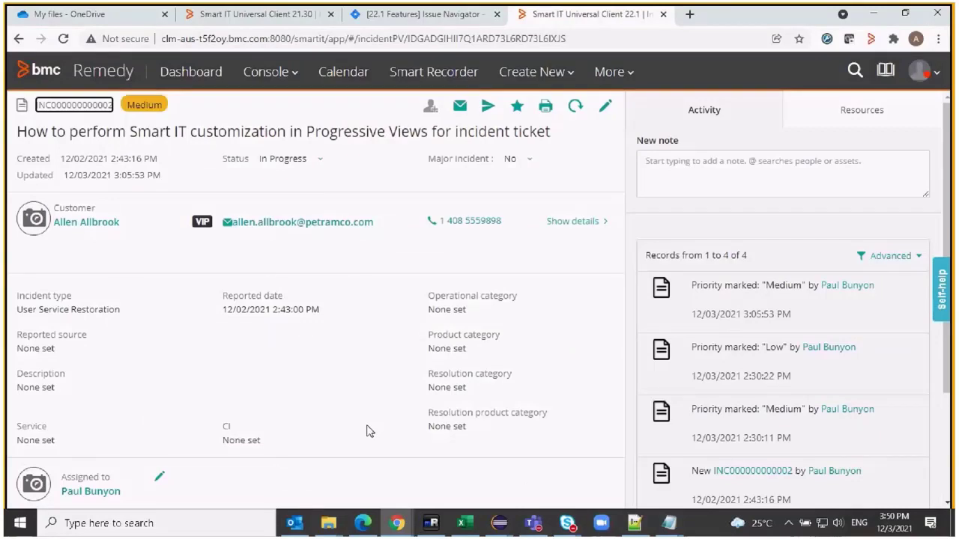
pyautogui.click(63, 39)
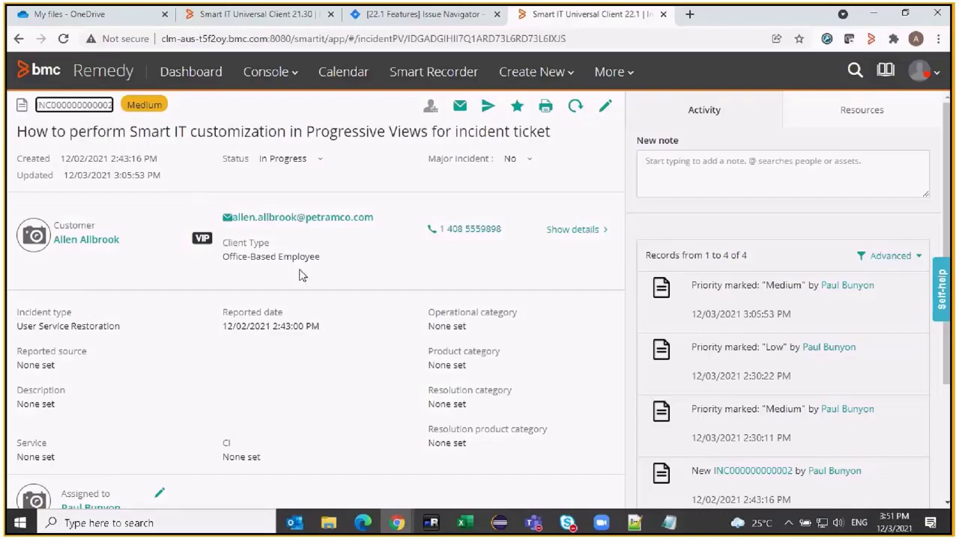
pyautogui.moveTo(322, 263); pyautogui.dragTo(223, 244)
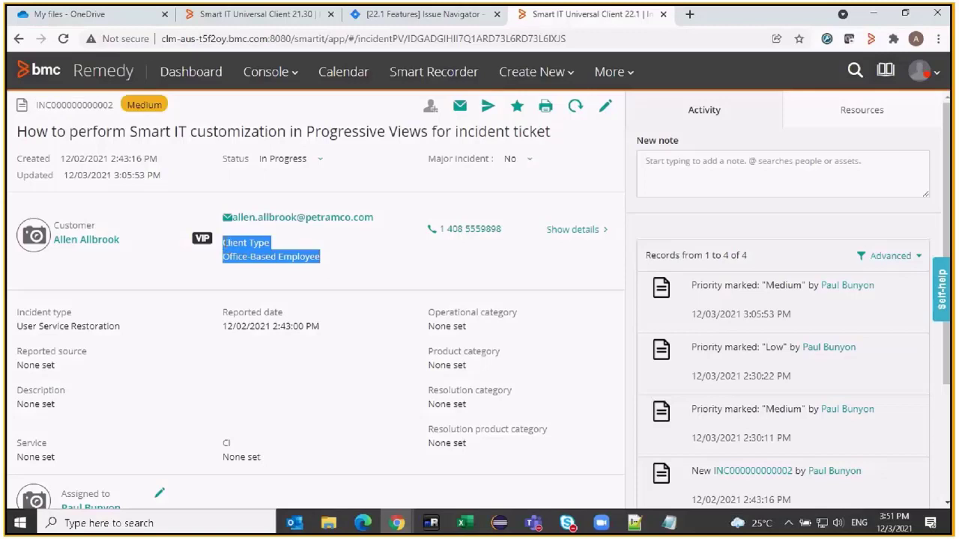
pyautogui.click(270, 251)
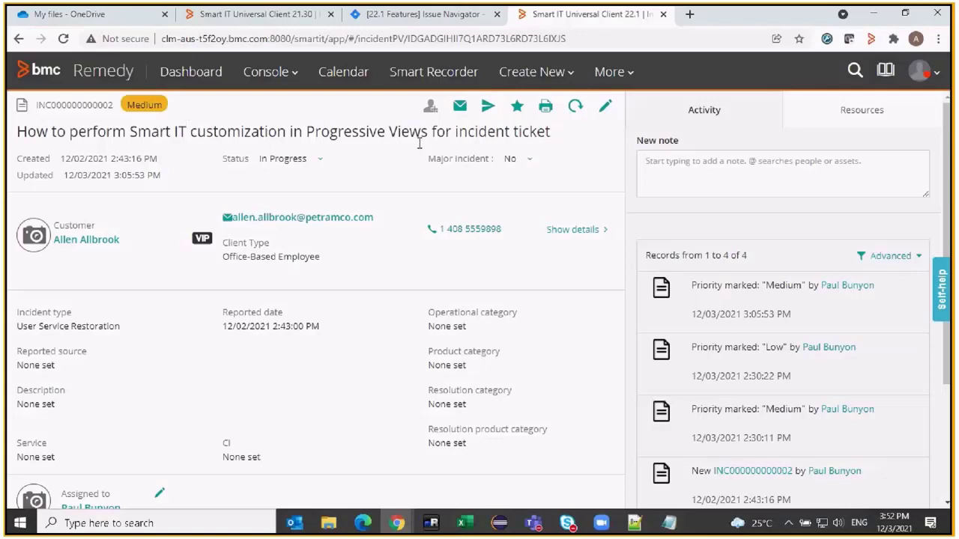
# - Edit the incident to set Urgency to 4-Low, save it and check the Client Type field again
pyautogui.click(606, 112)
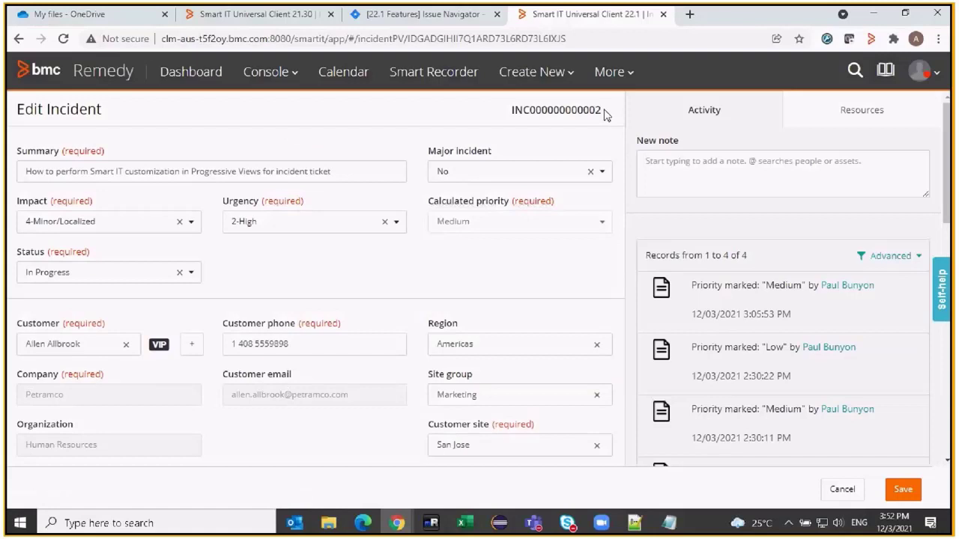
pyautogui.click(324, 225)
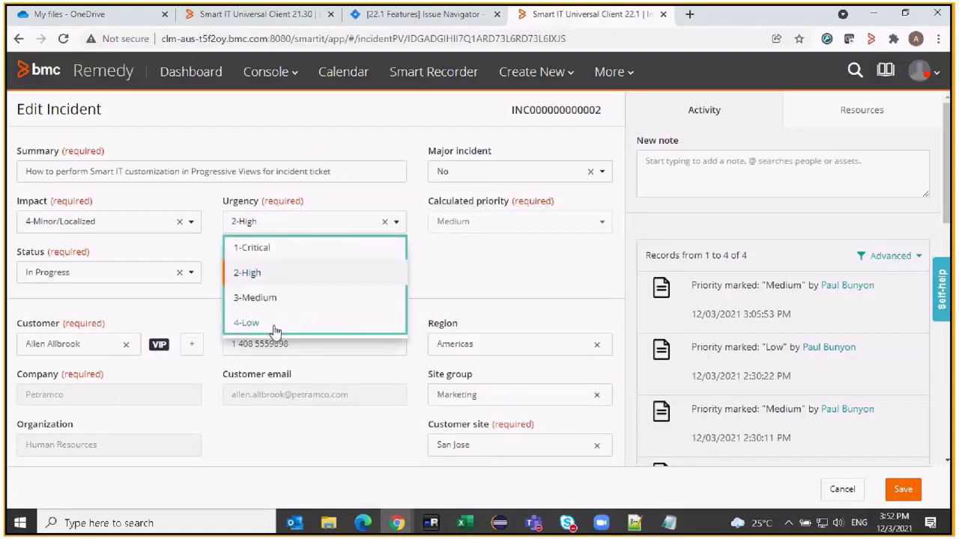
pyautogui.click(274, 329)
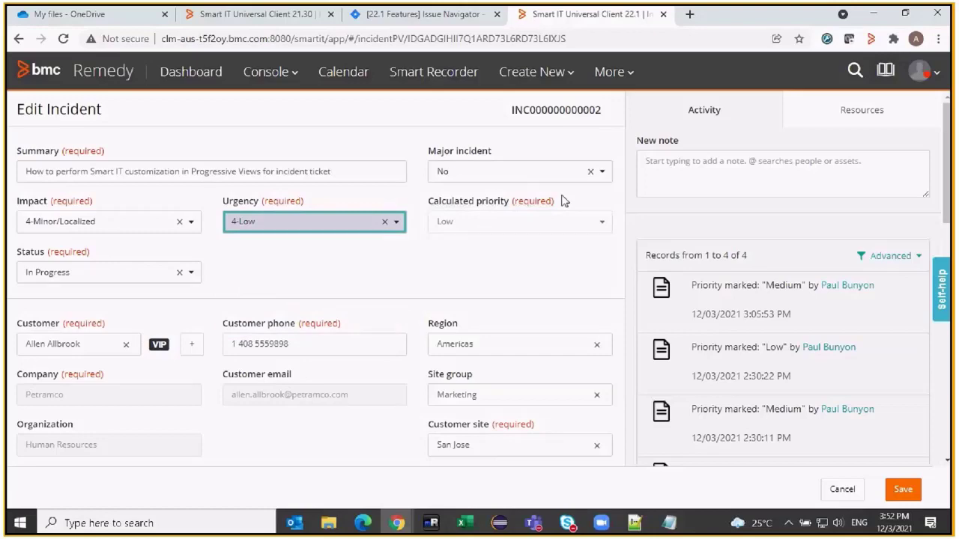
pyautogui.click(903, 489)
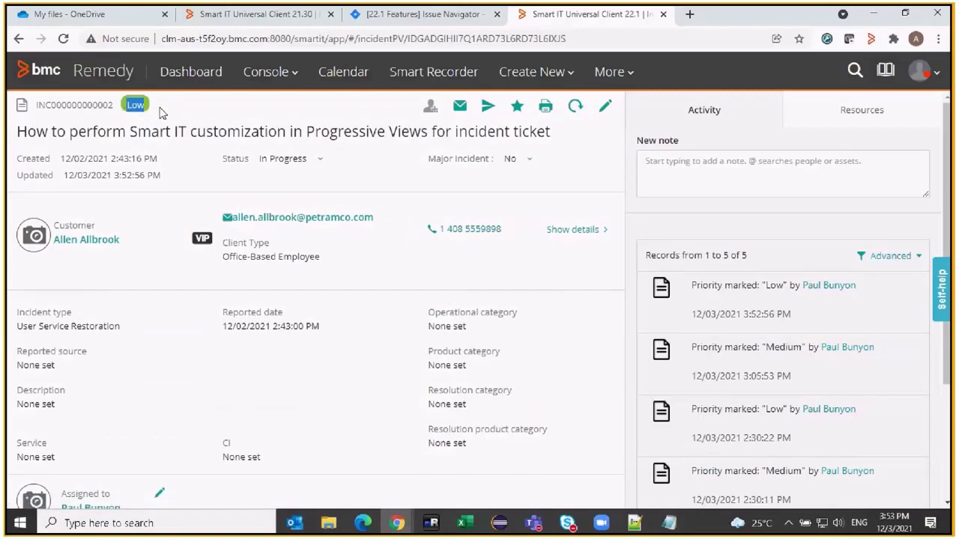
pyautogui.moveTo(321, 257); pyautogui.dragTo(222, 242)
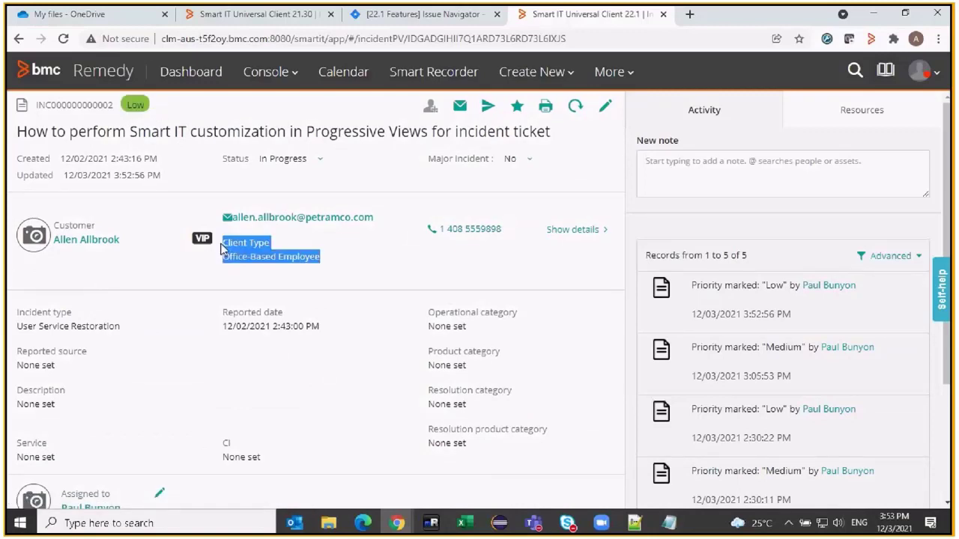
pyautogui.click(349, 269)
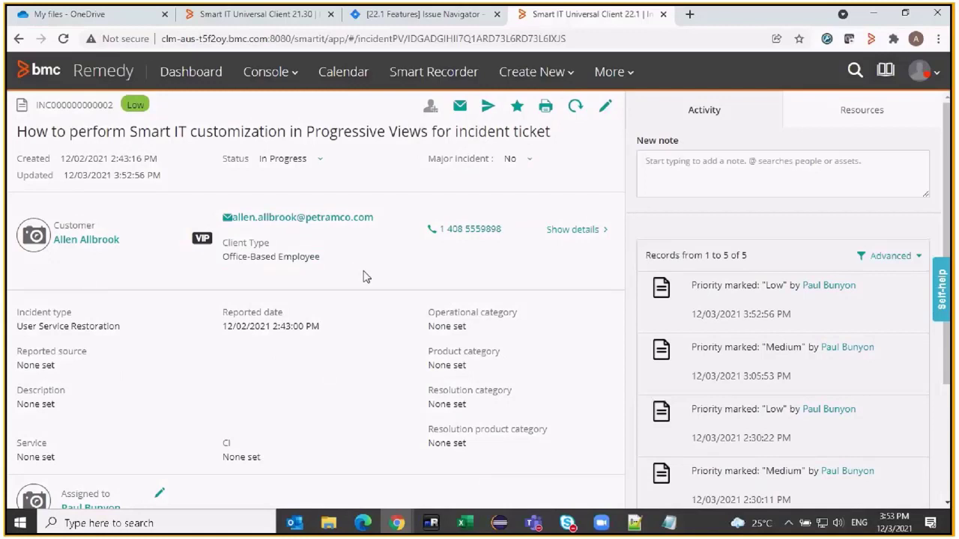
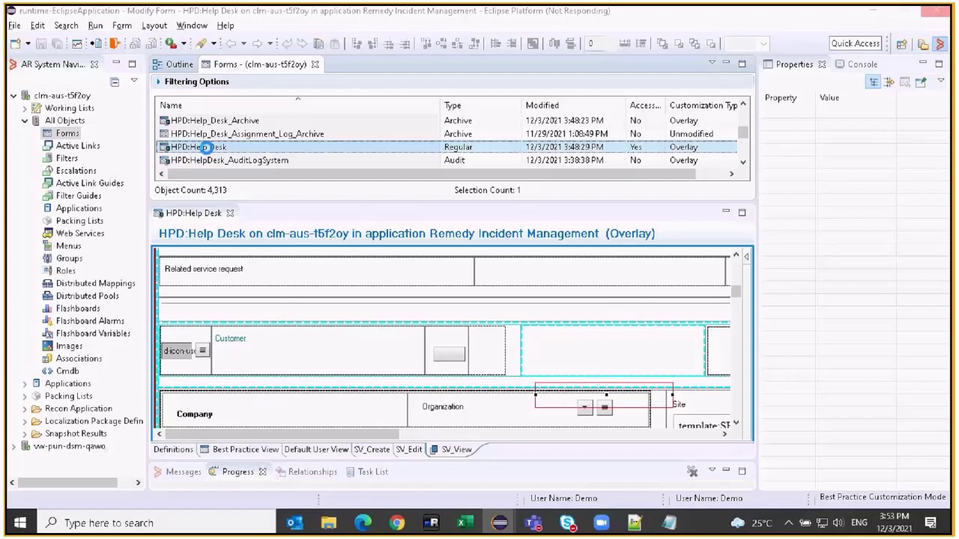
# - In Remedy Developer Studio, create a new active link workflow for the HPD:Help Desk form and review its associated form
pyautogui.rightClick(207, 149)
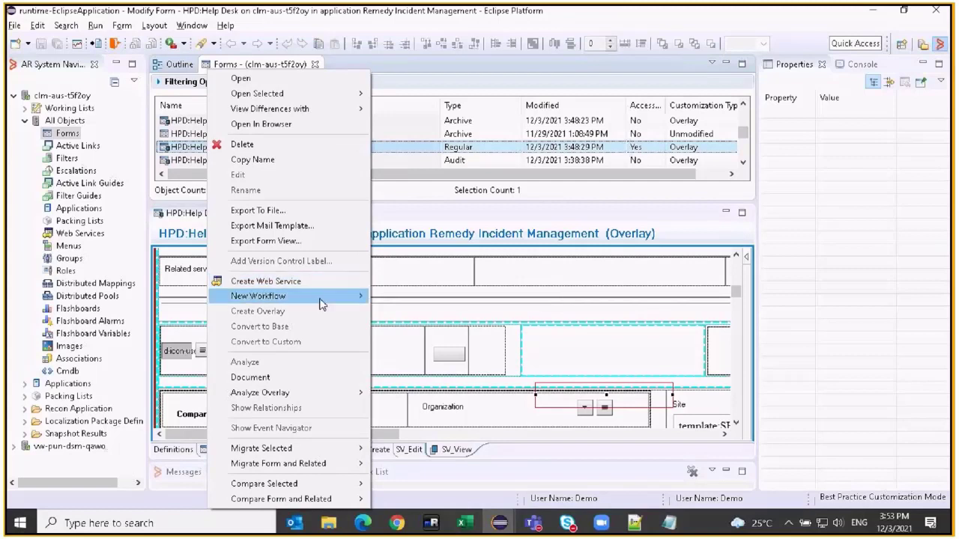
pyautogui.moveTo(326, 301)
pyautogui.click(419, 298)
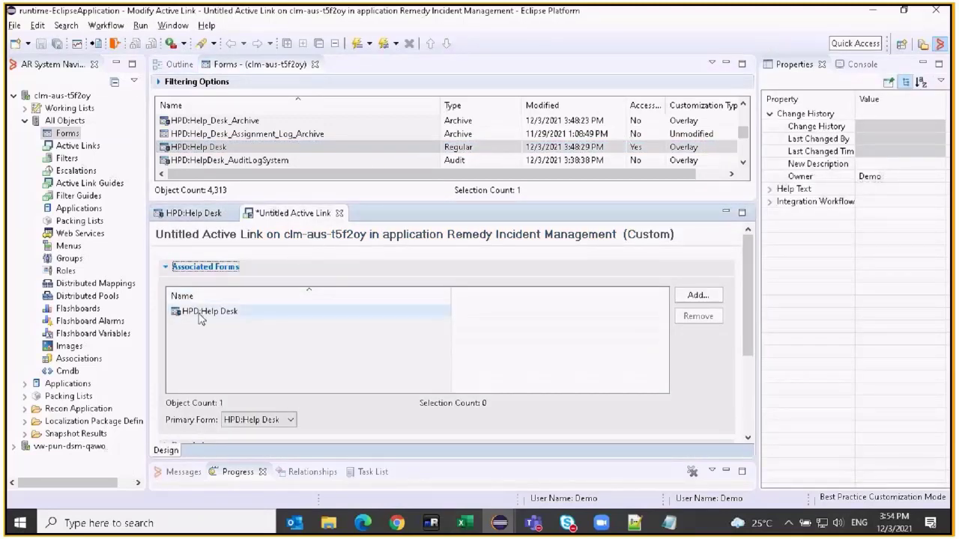
pyautogui.click(219, 270)
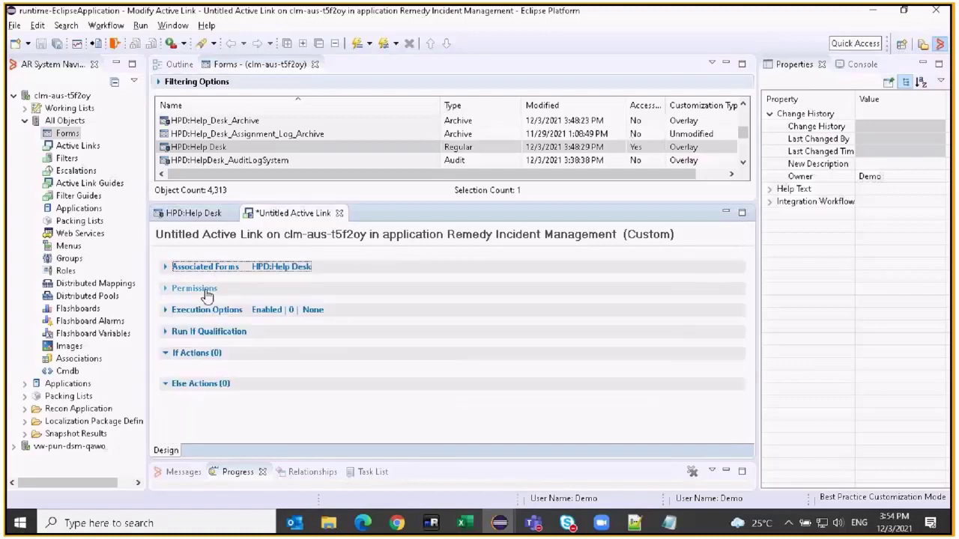
# - Grant the new active link permission to the Public group
pyautogui.click(205, 289)
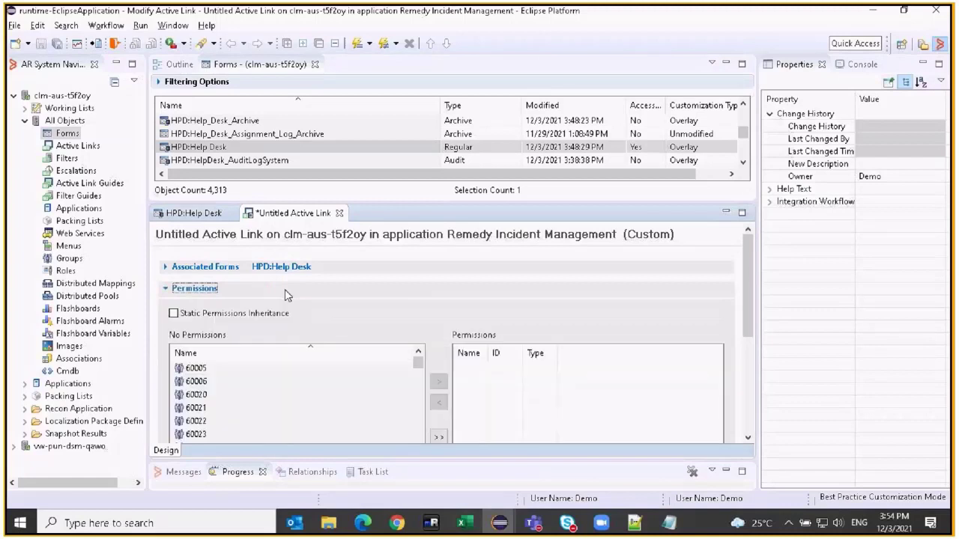
pyautogui.scroll(-10, 295, 389)
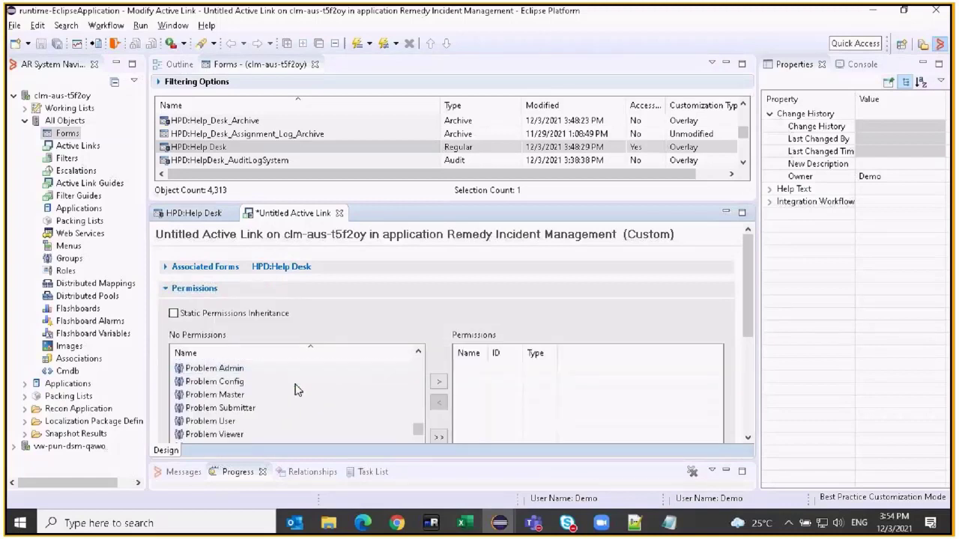
pyautogui.scroll(-2, 381, 310)
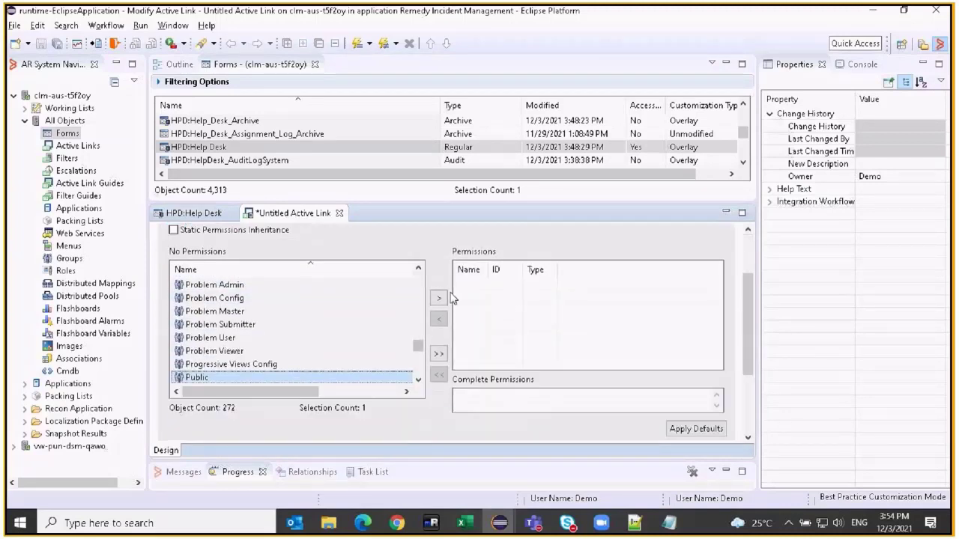
pyautogui.click(440, 298)
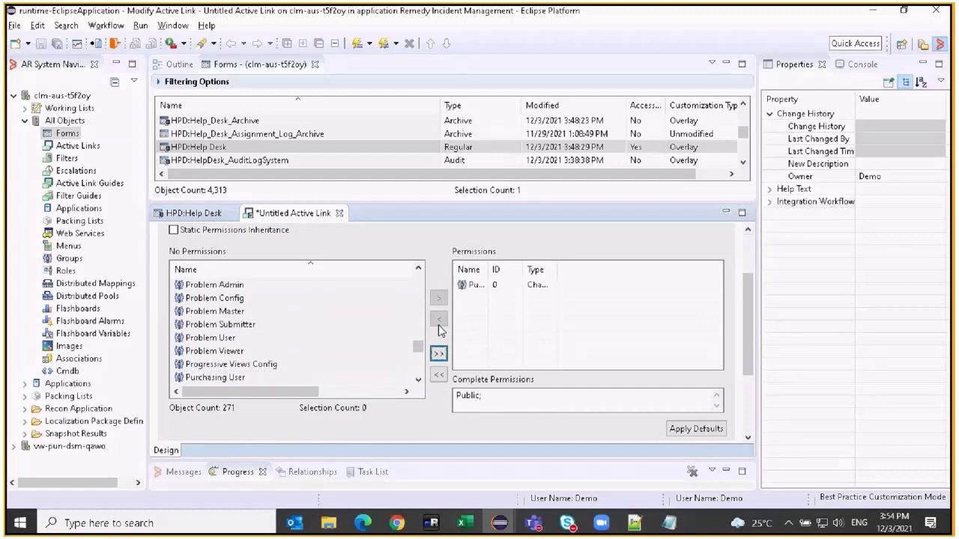
pyautogui.click(321, 263)
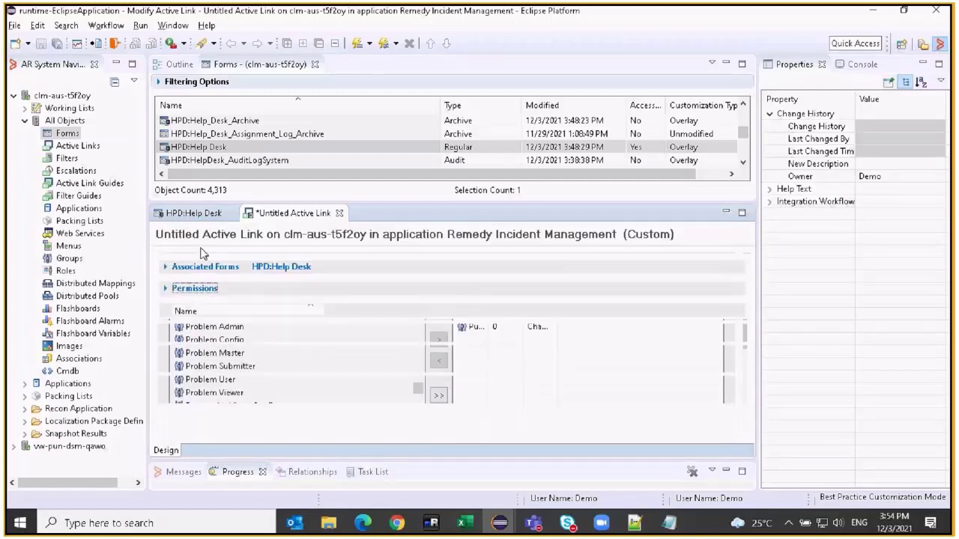
# - Set the active link's execution options to run on Display and Window Open
pyautogui.click(223, 311)
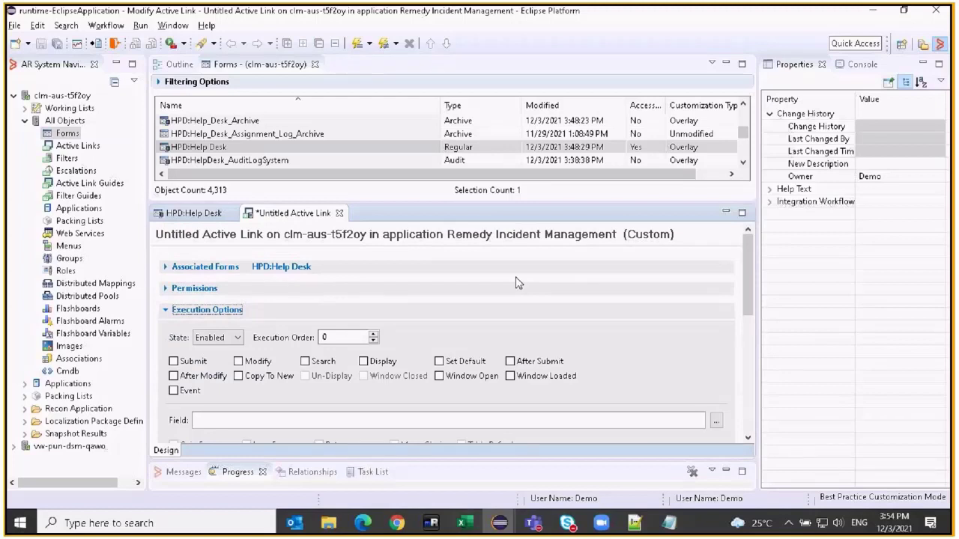
pyautogui.scroll(-2, 517, 282)
pyautogui.click(324, 296)
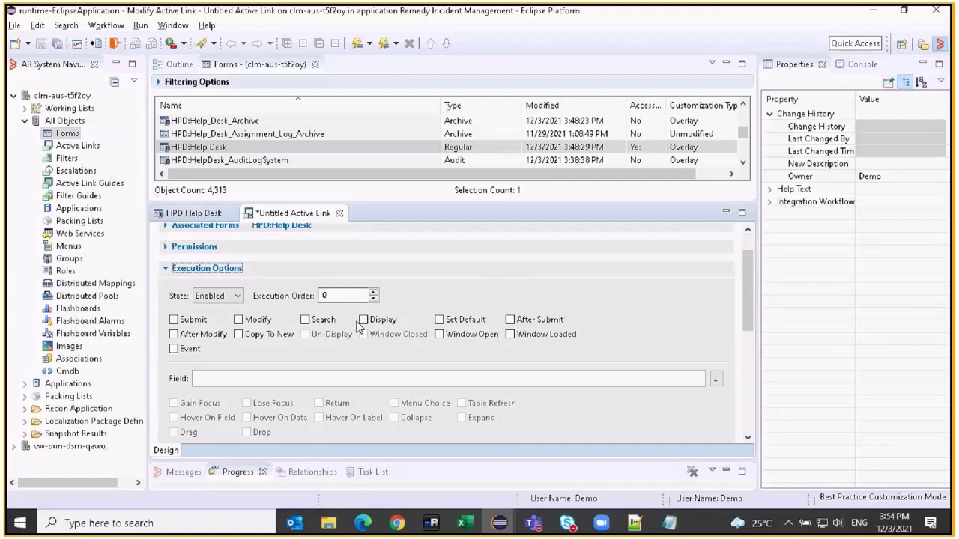
pyautogui.click(364, 322)
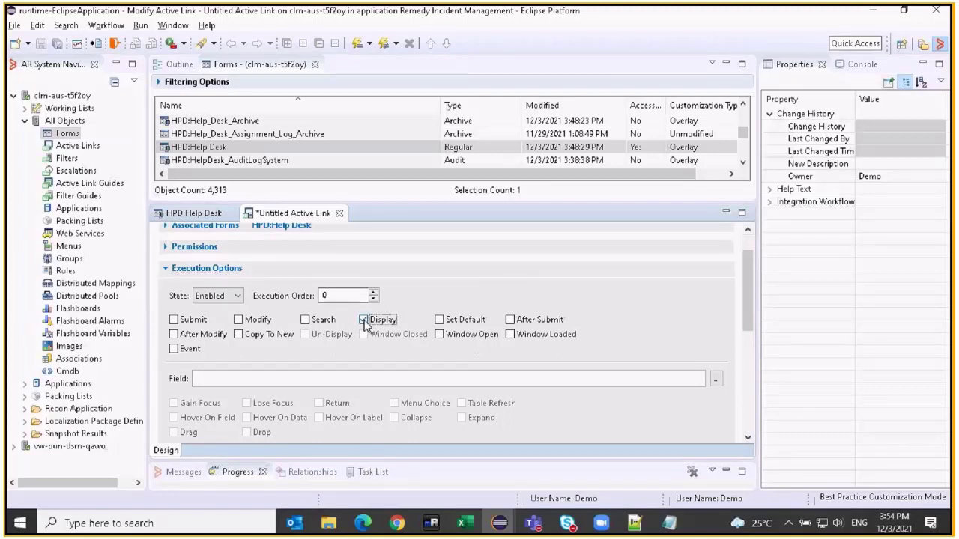
pyautogui.click(439, 334)
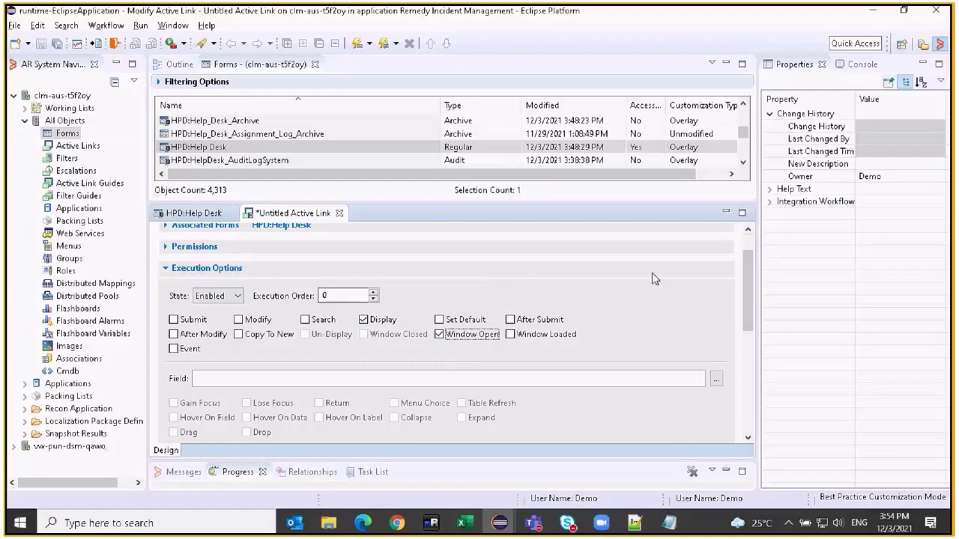
# - Enter the Run If qualification 'Priority' = "Low" for the active link
pyautogui.scroll(-1, 690, 274)
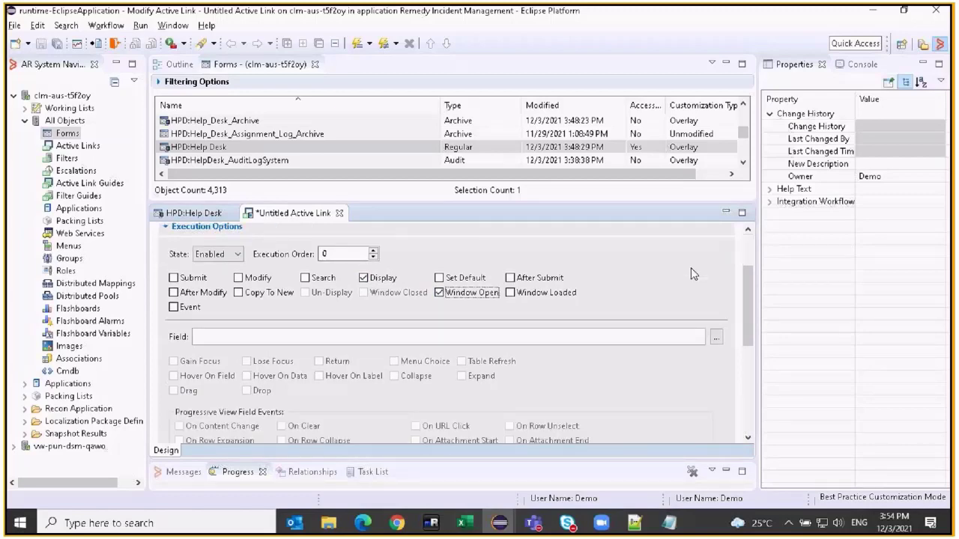
pyautogui.scroll(-5, 691, 274)
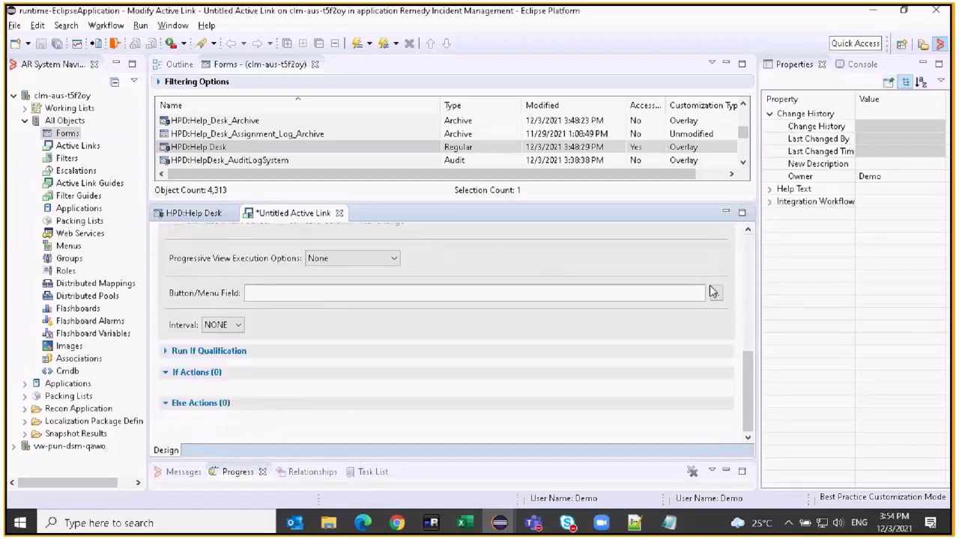
pyautogui.click(202, 351)
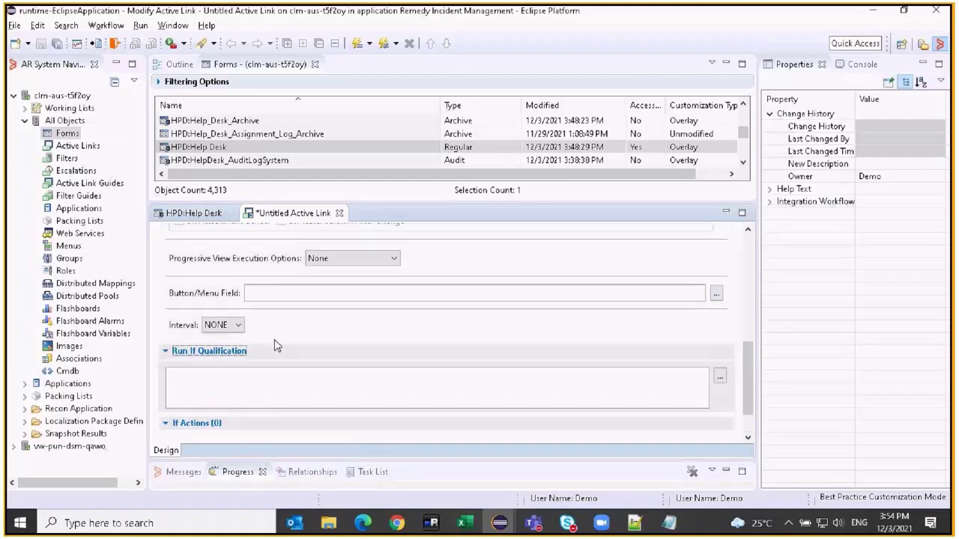
pyautogui.scroll(-1, 420, 325)
pyautogui.click(443, 345)
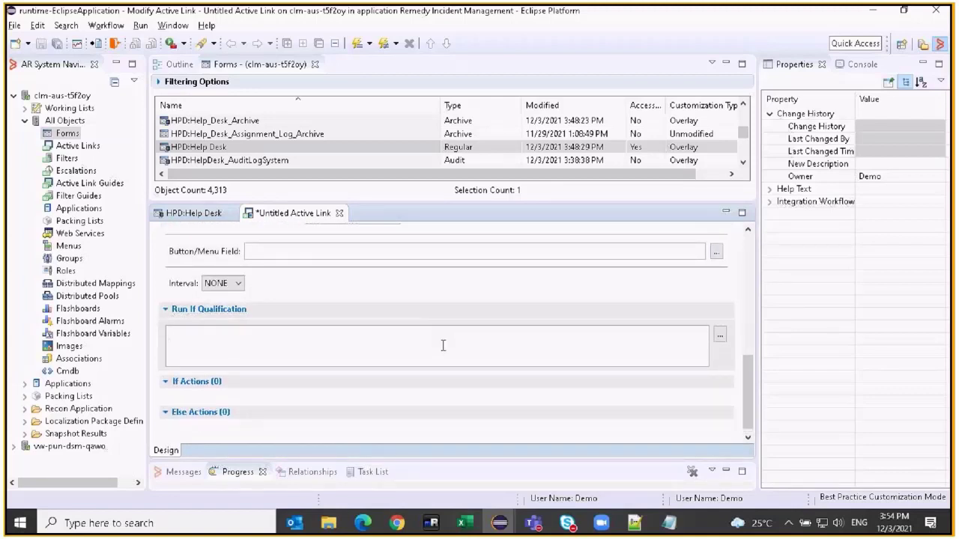
pyautogui.write('\'Priority\' = "Low"')
# - Check the view name on the HPD:Help Desk form and extend the Run If qualification with AND $VUI$ = "SV_View"
pyautogui.click(194, 215)
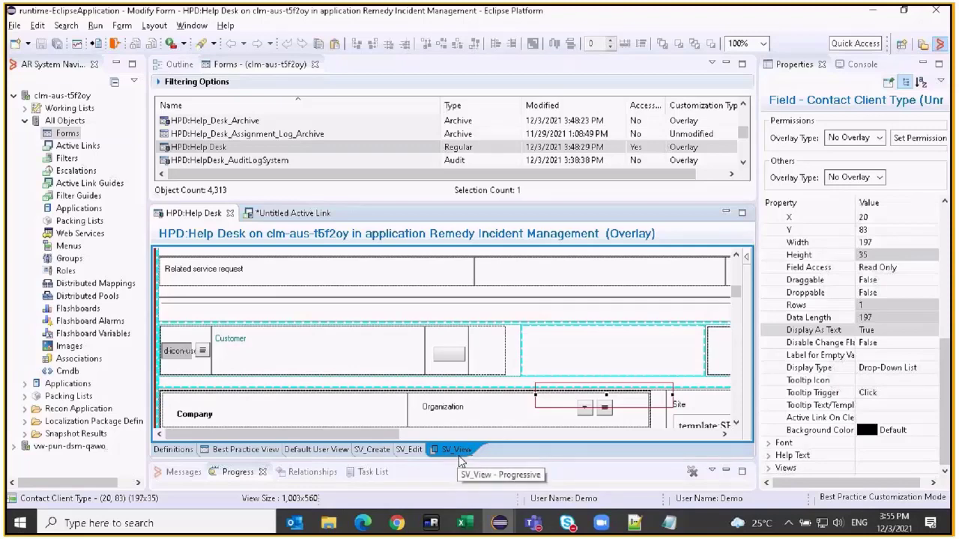
pyautogui.click(287, 213)
pyautogui.click(287, 336)
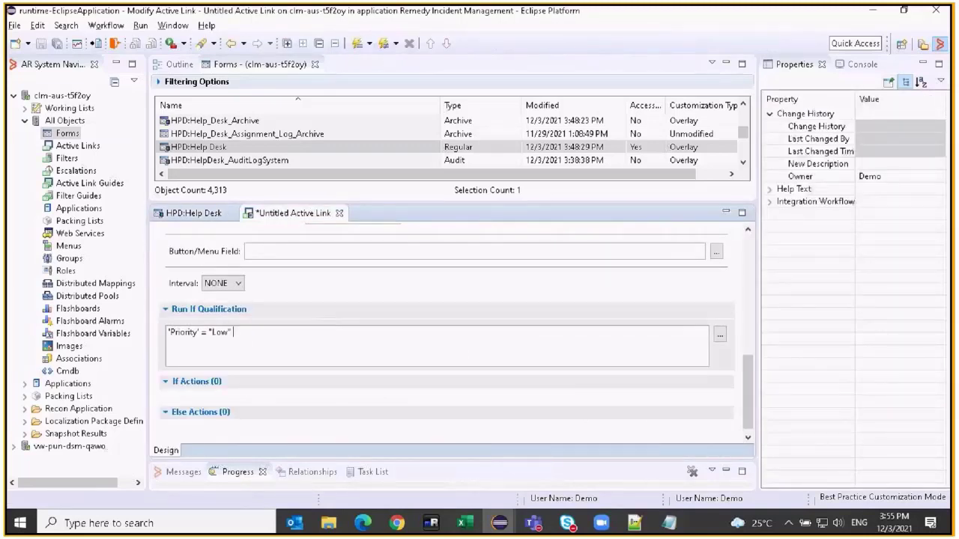
pyautogui.write('AND $')
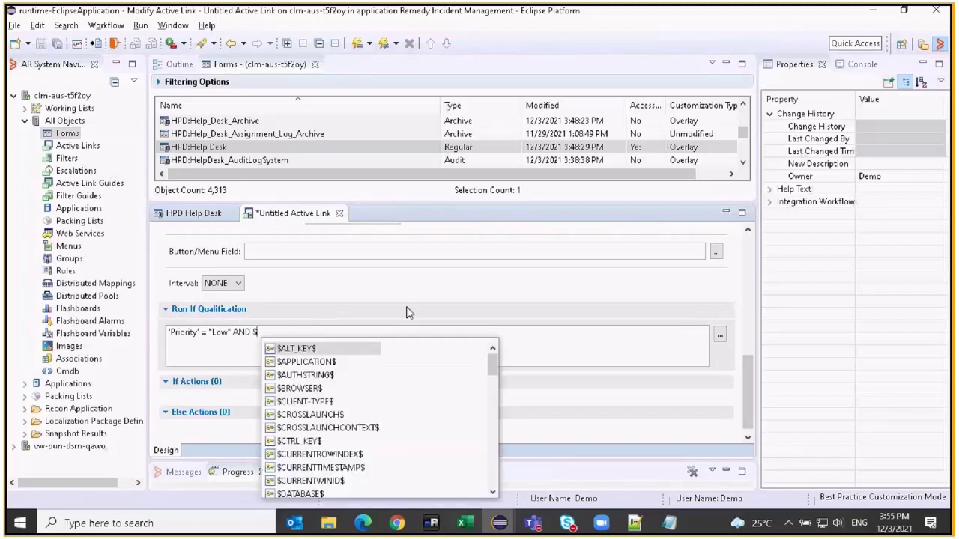
pyautogui.write('VUI')
pyautogui.press('Return')
pyautogui.write('"')
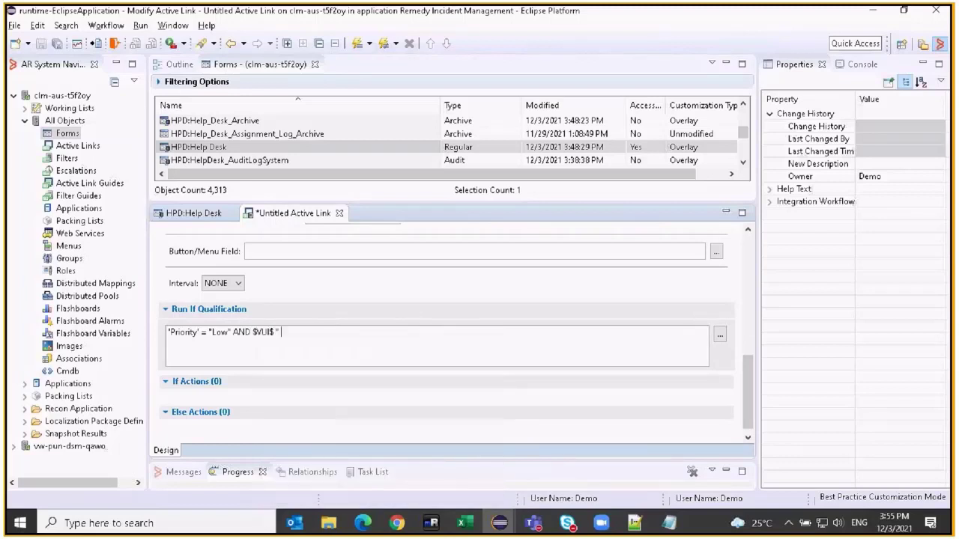
pyautogui.write(' "SV_View"')
# - Add a Change Field action to the If Actions that sets the Contact Client Type field's visibility to Hidden
pyautogui.rightClick(241, 389)
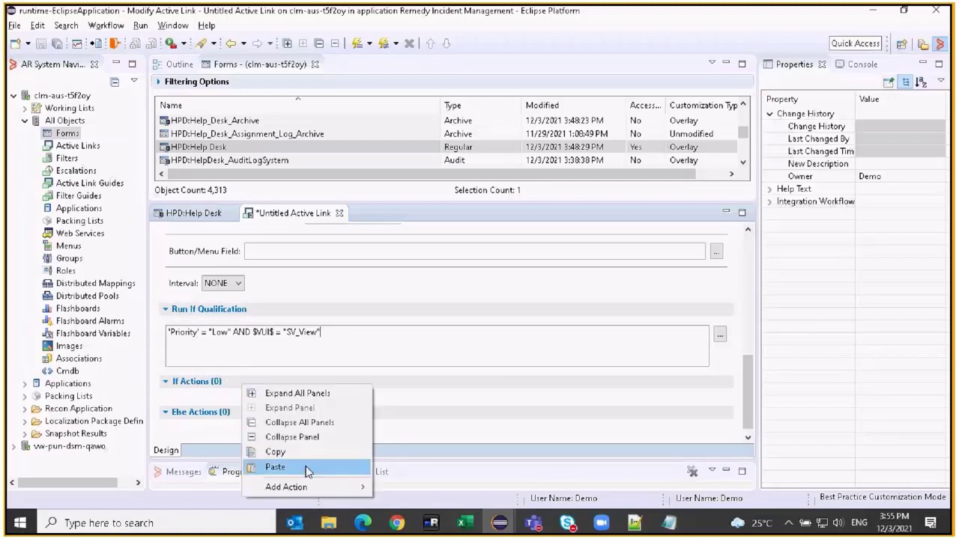
pyautogui.moveTo(372, 487)
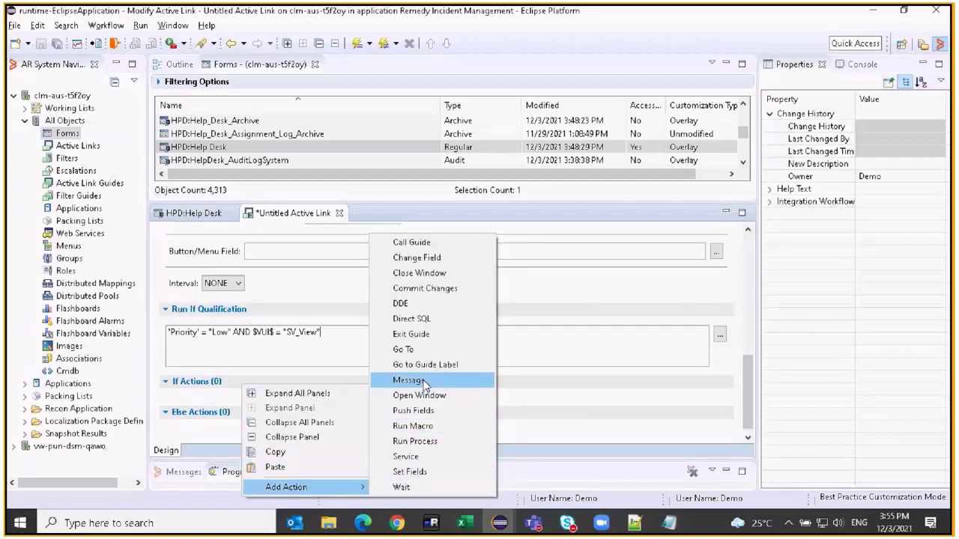
pyautogui.click(432, 258)
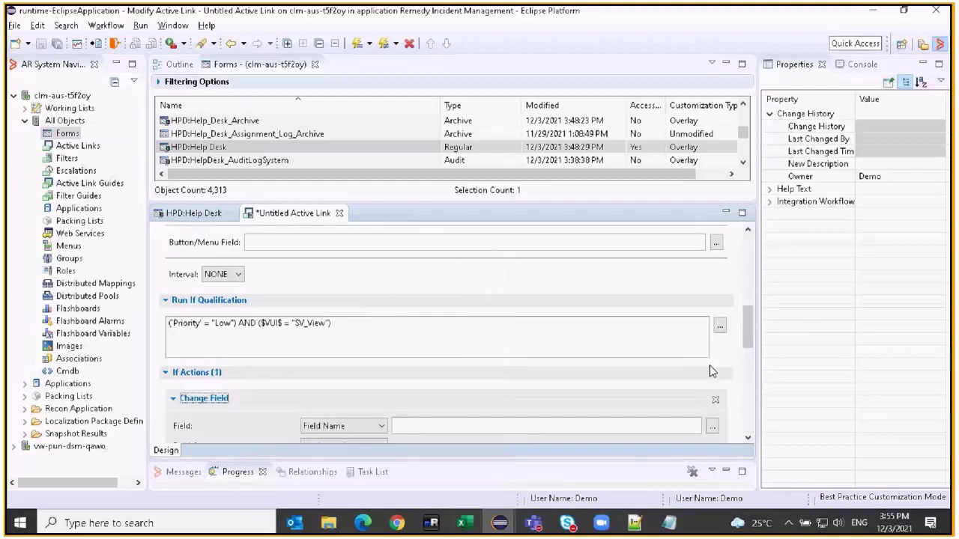
pyautogui.moveTo(747, 341); pyautogui.dragTo(747, 374)
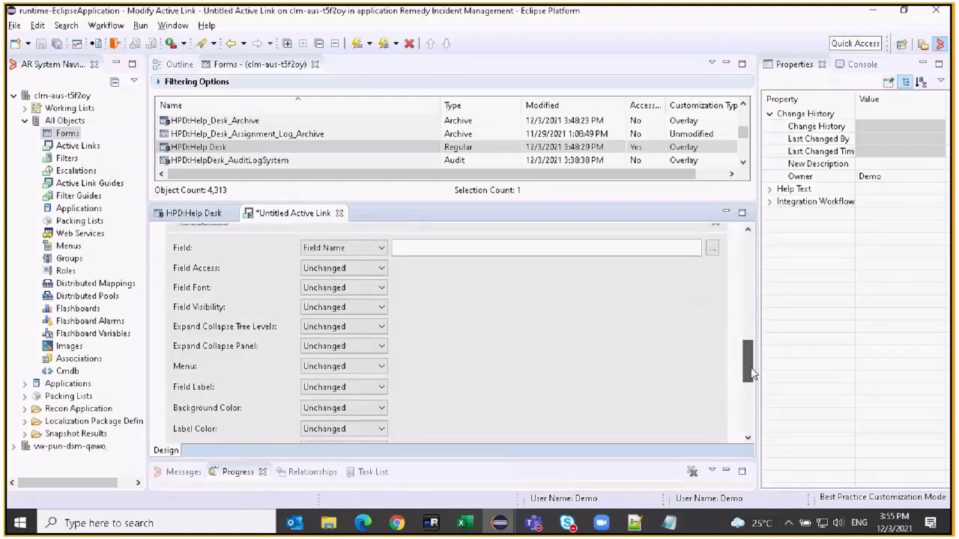
pyautogui.click(445, 250)
pyautogui.write('C')
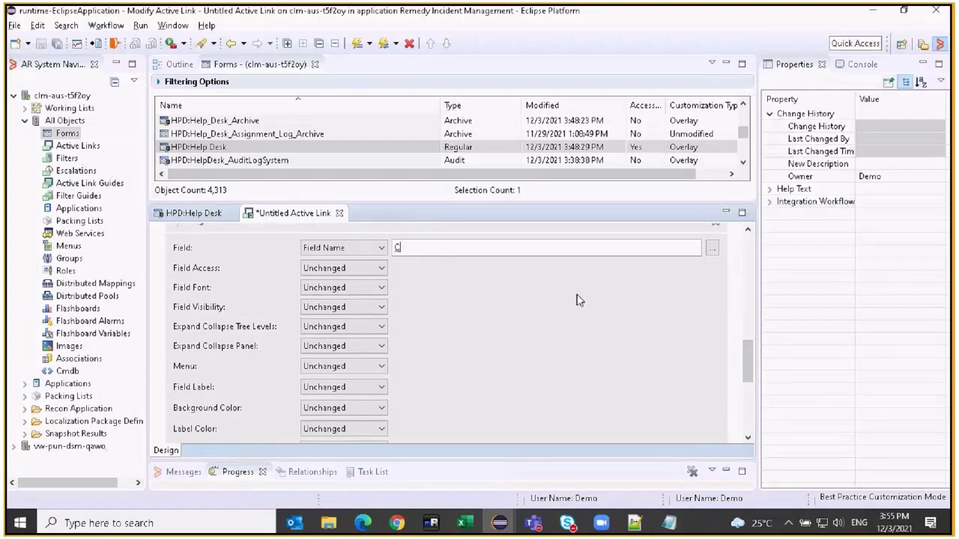
pyautogui.write('ontact Cli')
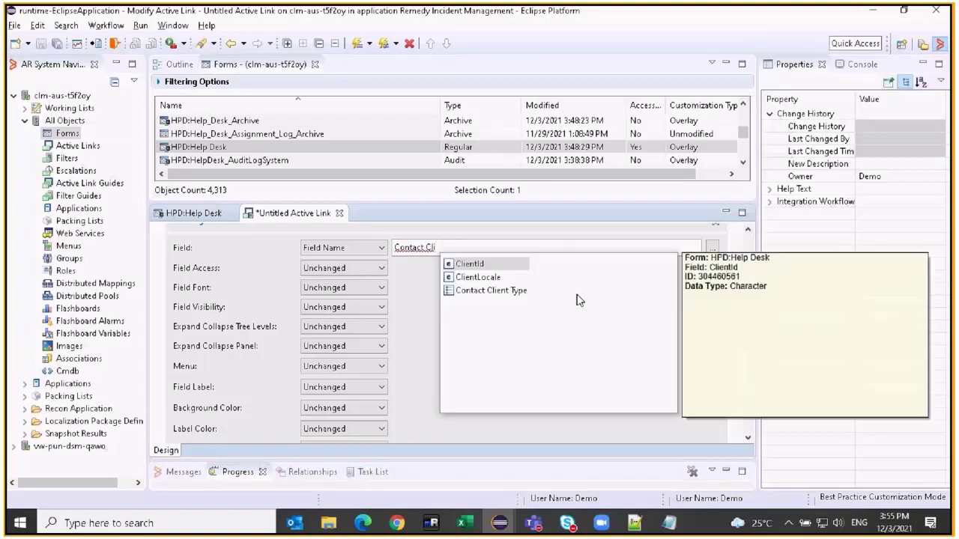
pyautogui.doubleClick(514, 292)
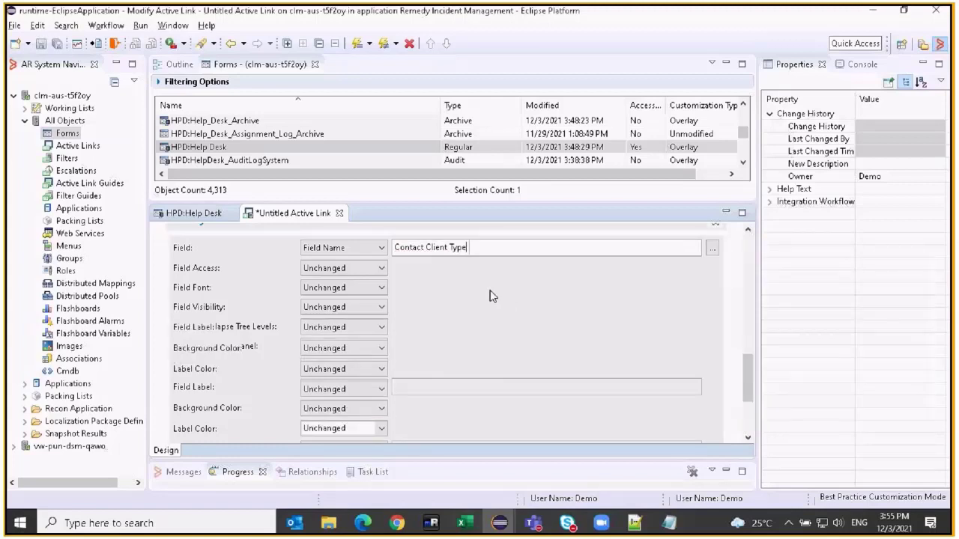
pyautogui.click(371, 308)
pyautogui.click(329, 336)
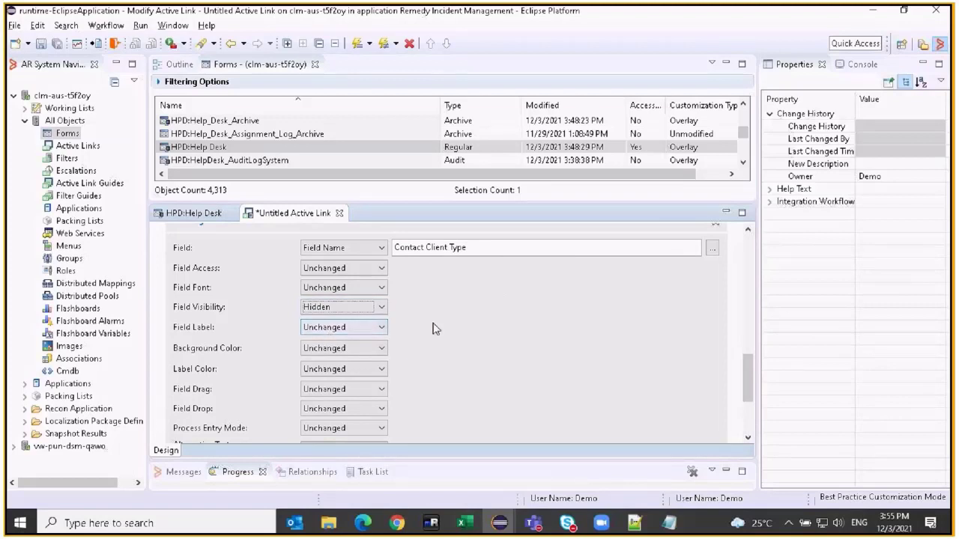
# - Save the active link as CustomActivelinkToHideClientType
pyautogui.hotkey('ctrl', 's')
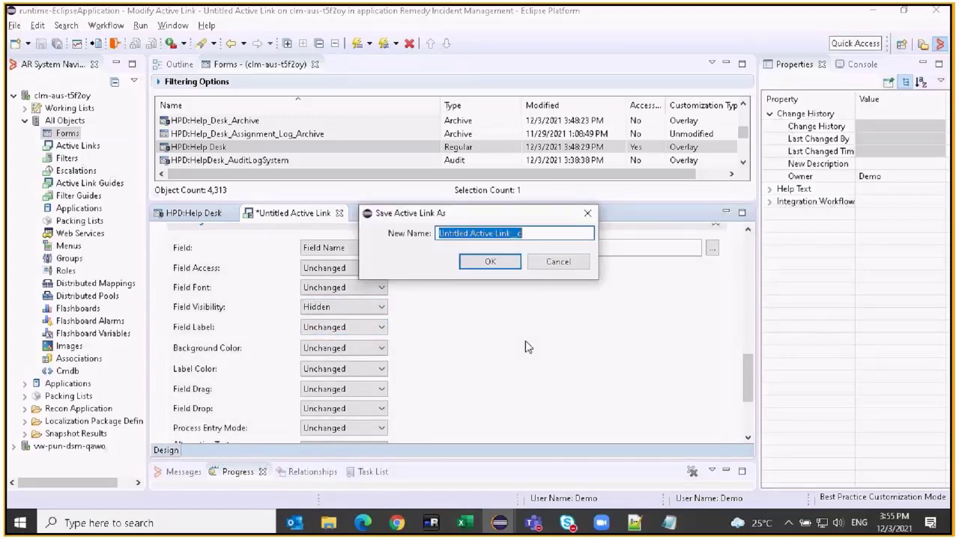
pyautogui.write('Custom')
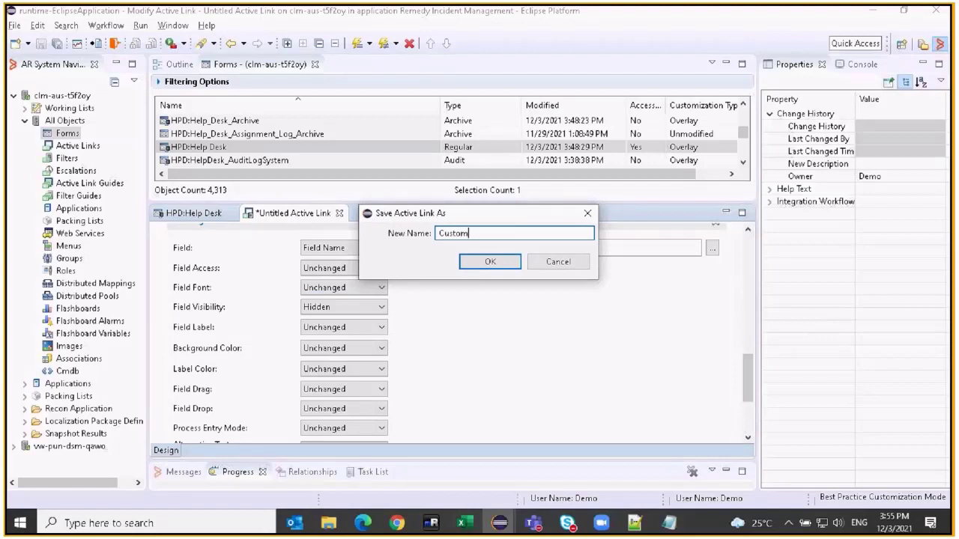
pyautogui.write('ActivelinkToHideClientType')
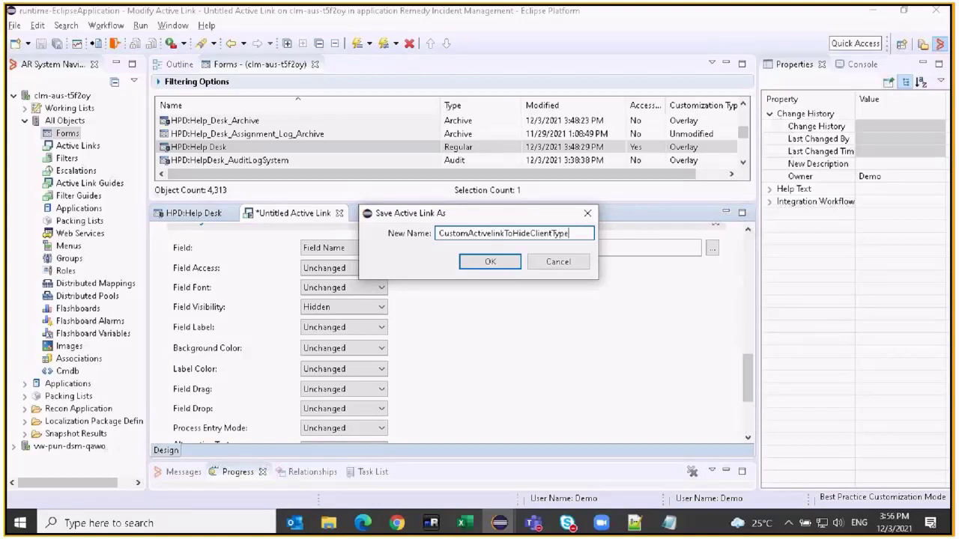
pyautogui.press('Return')
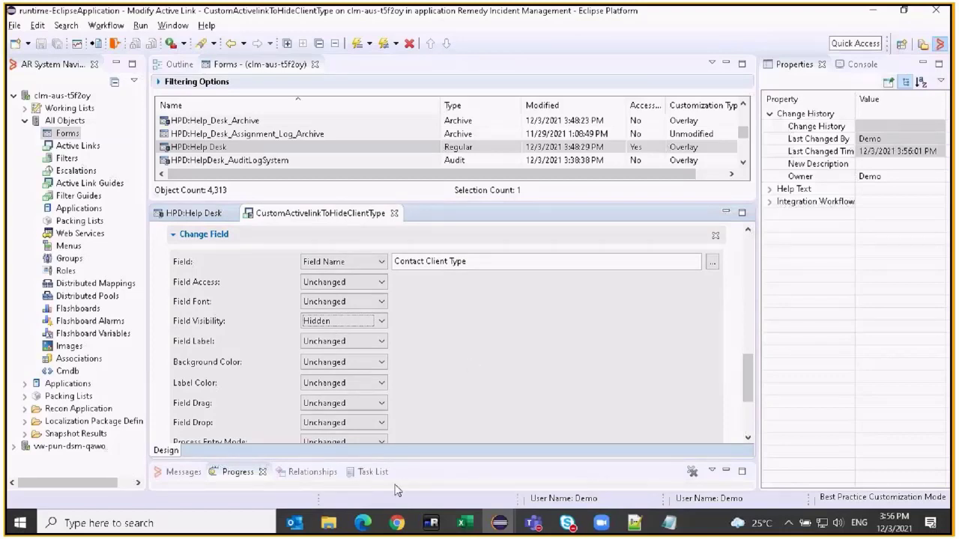
# - Switch to the MidTier Configuration Tool in Edge and synchronize the clm-aus-t5f2oy cache again for the new active link
pyautogui.moveTo(363, 525)
pyautogui.click(368, 474)
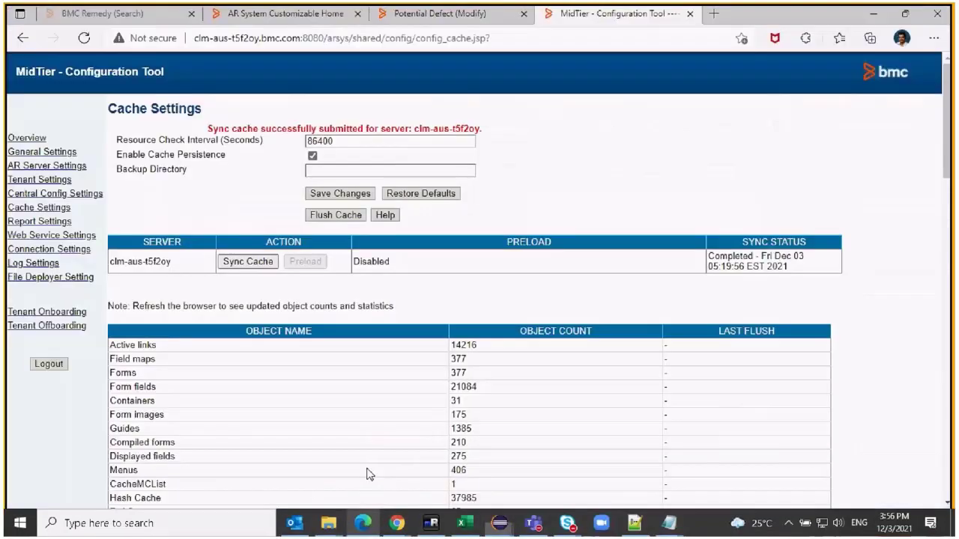
pyautogui.click(248, 261)
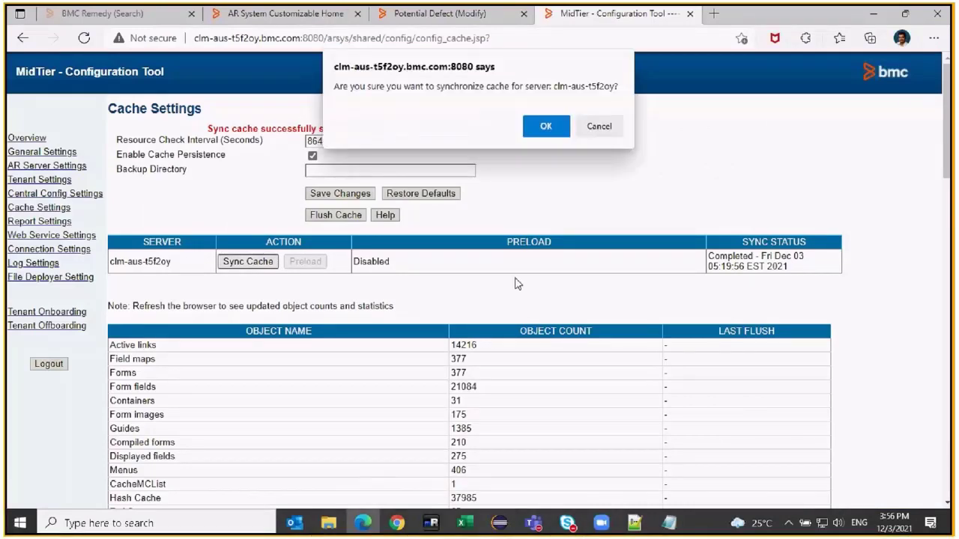
pyautogui.press('Return')
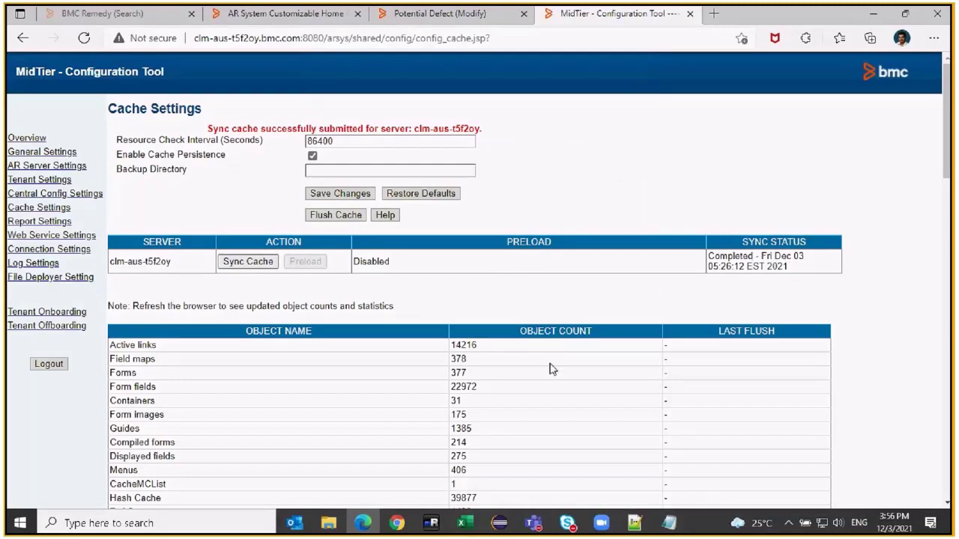
# - Switch to the Smart IT incident in Chrome and reload it to check whether Client Type is hidden for Low priority
pyautogui.moveTo(399, 526)
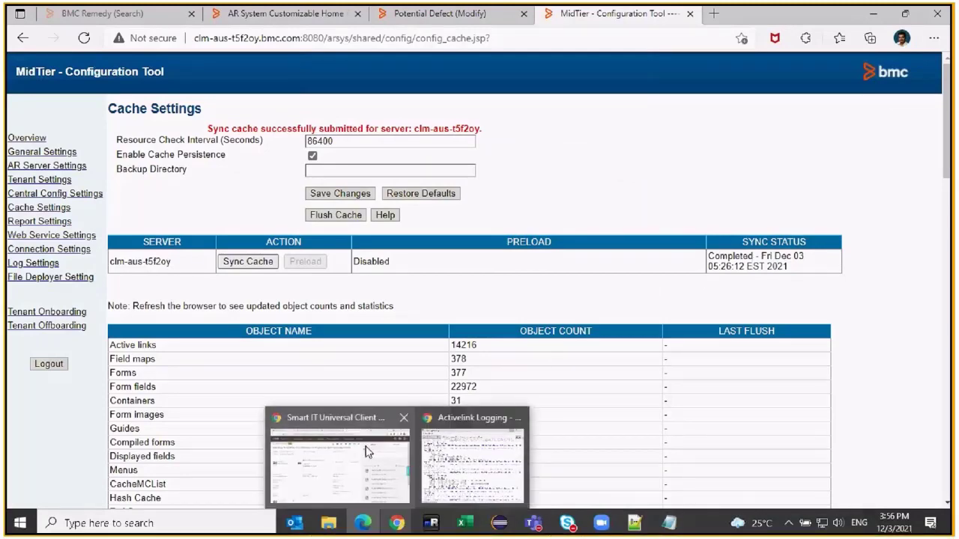
pyautogui.click(391, 457)
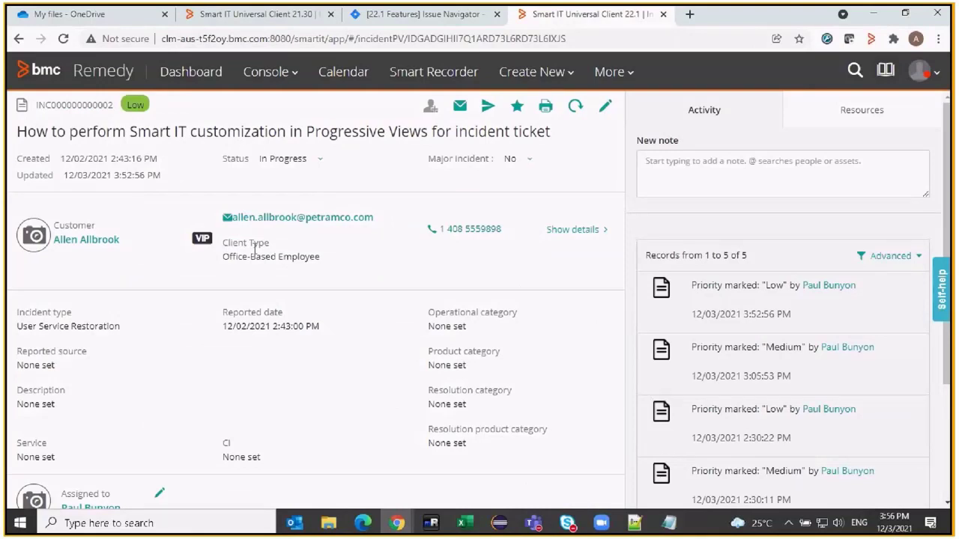
pyautogui.click(63, 38)
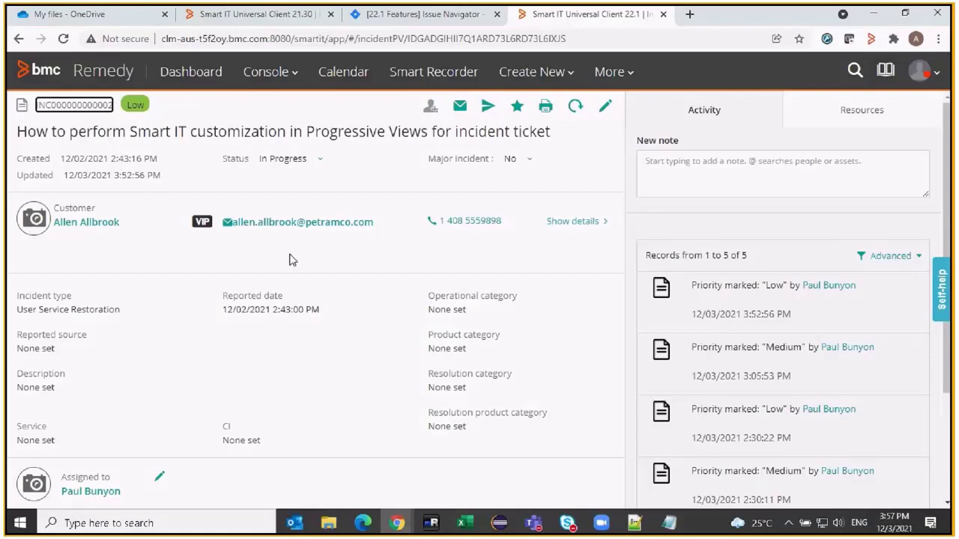
# - Set the incident's urgency to 2-High, save the ticket, and check whether Client Type appears in the customer section
pyautogui.doubleClick(133, 105)
pyautogui.click(167, 114)
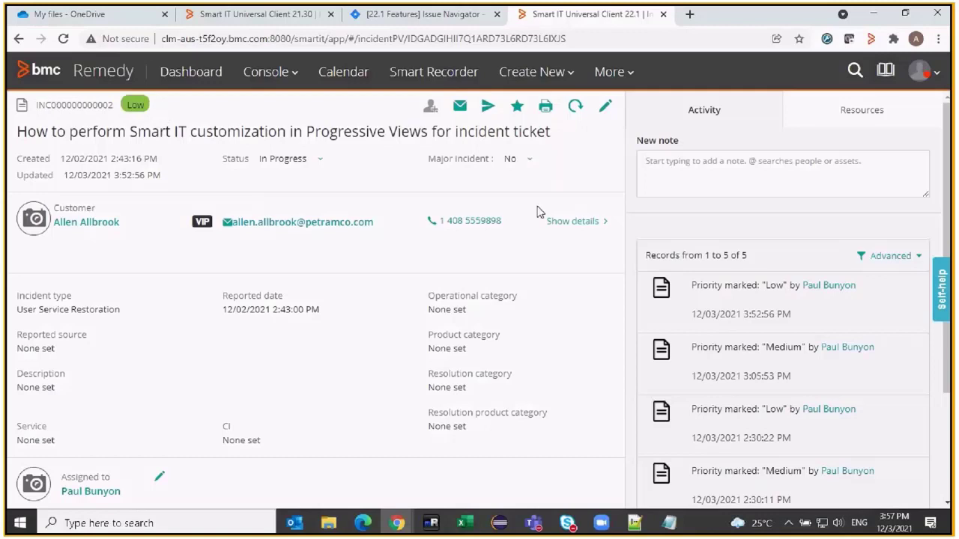
pyautogui.click(606, 111)
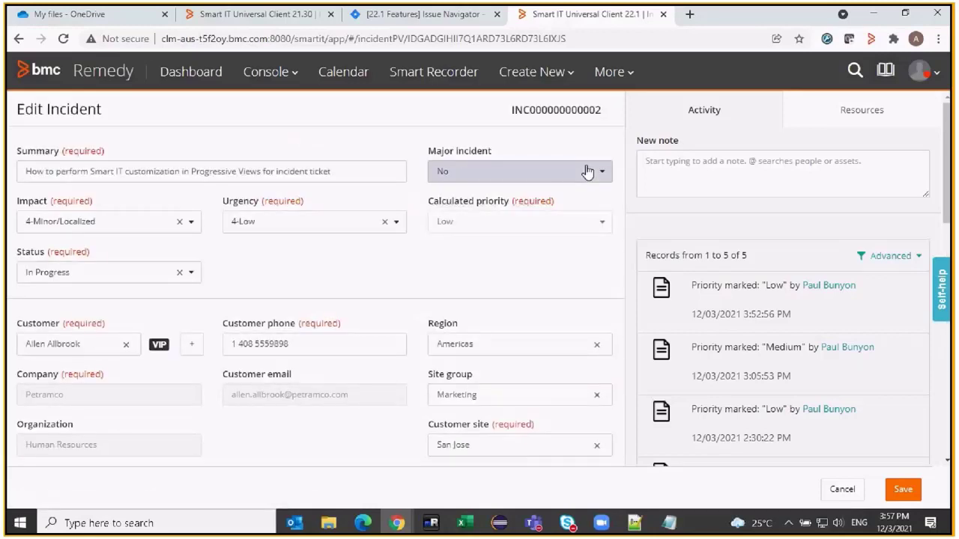
pyautogui.click(326, 230)
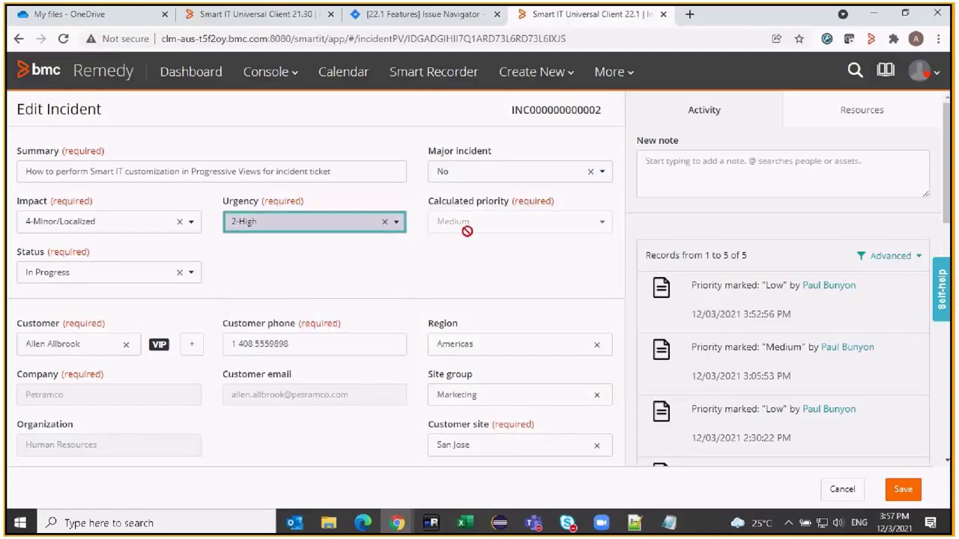
pyautogui.click(903, 489)
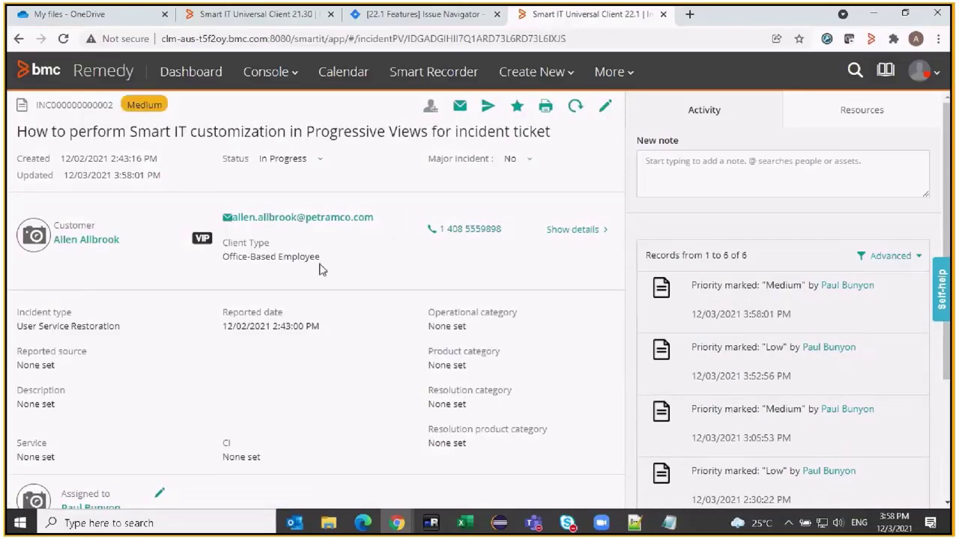
pyautogui.moveTo(319, 270); pyautogui.dragTo(223, 240)
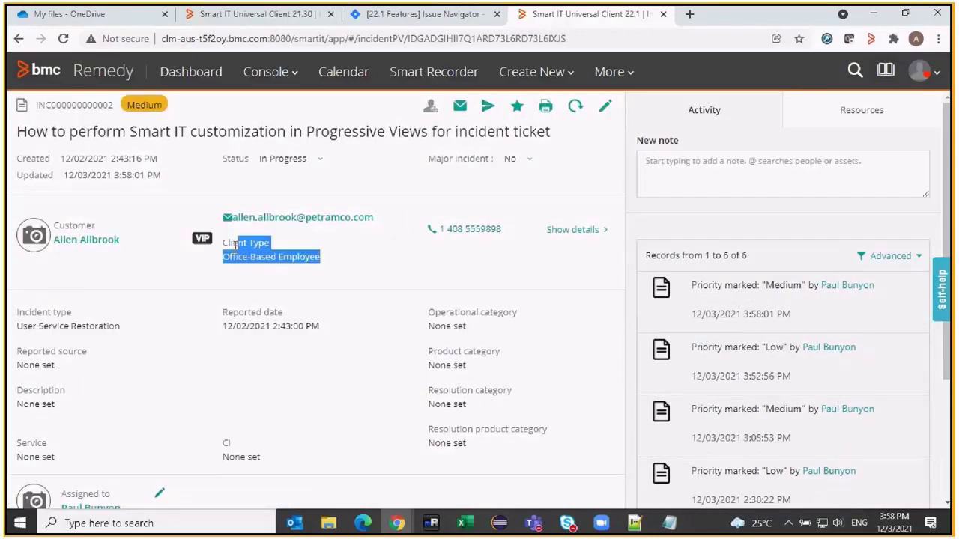
pyautogui.click(335, 277)
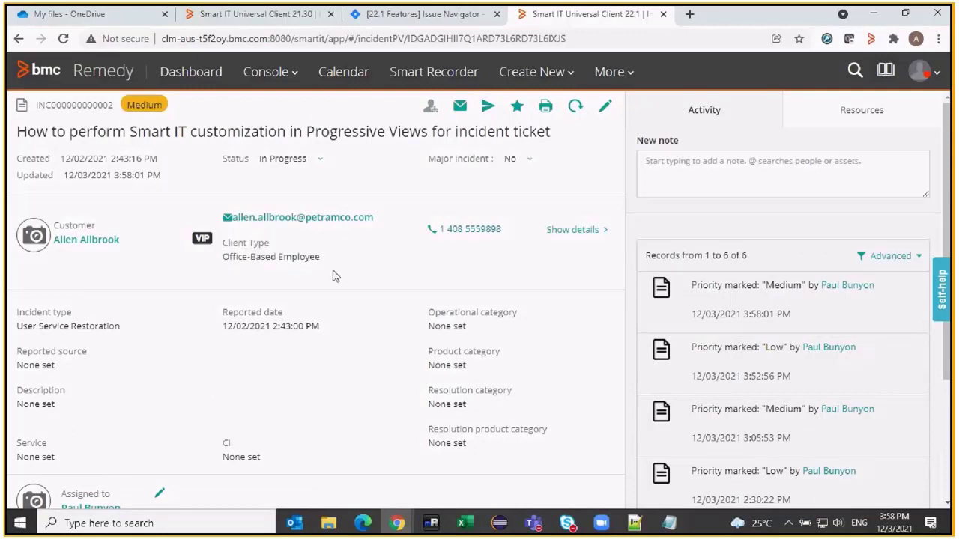